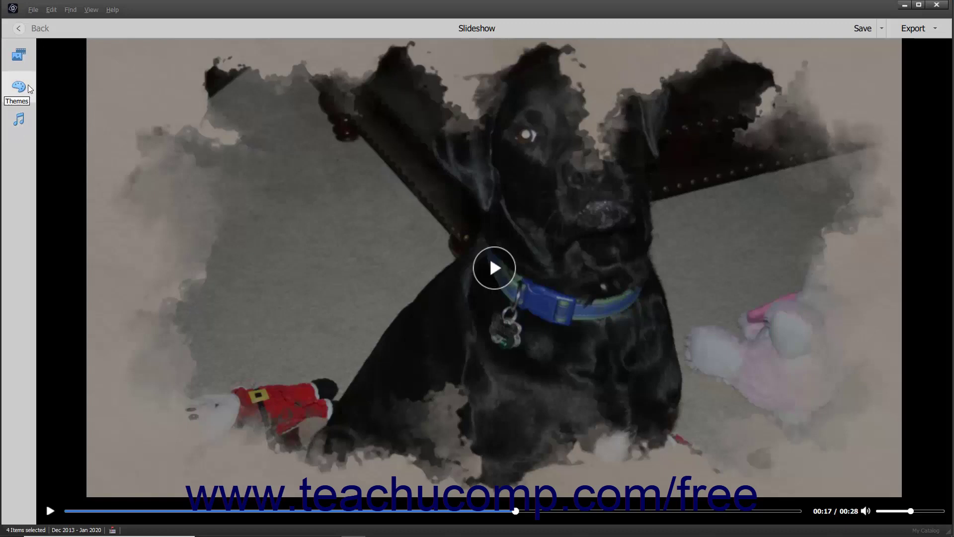
Show the slideshow media and practise Ctrl- and Shift-click selection, ending with all five slides selected
click(28, 60)
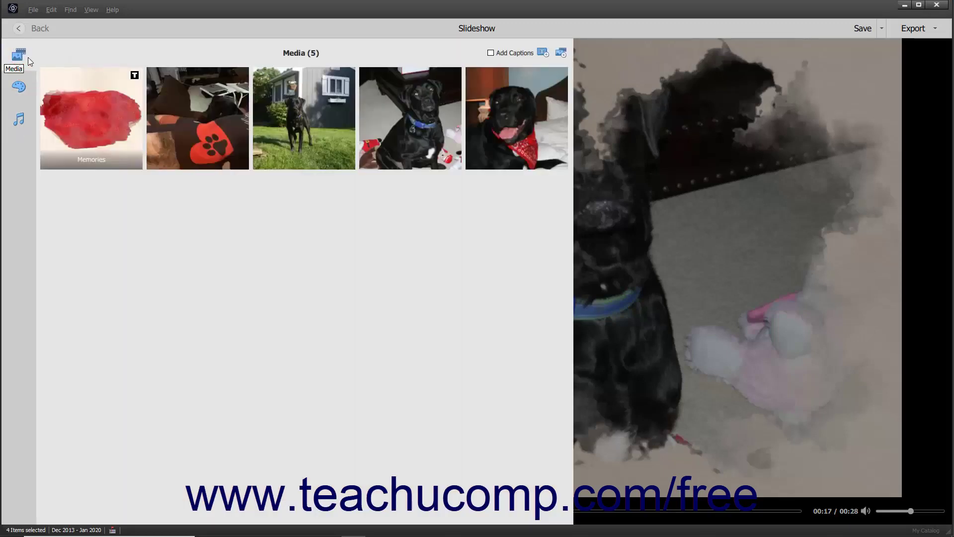
click(28, 57)
click(28, 58)
click(292, 132)
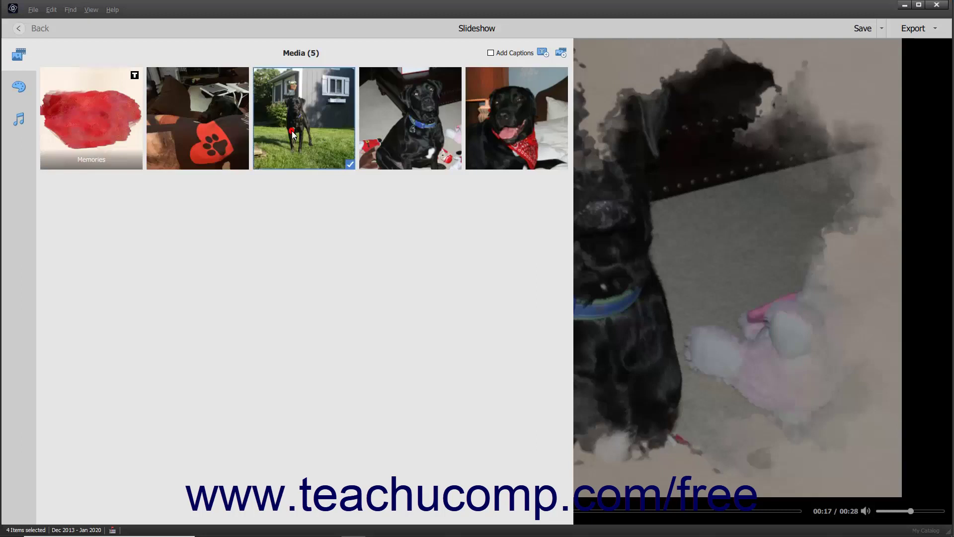
click(181, 123)
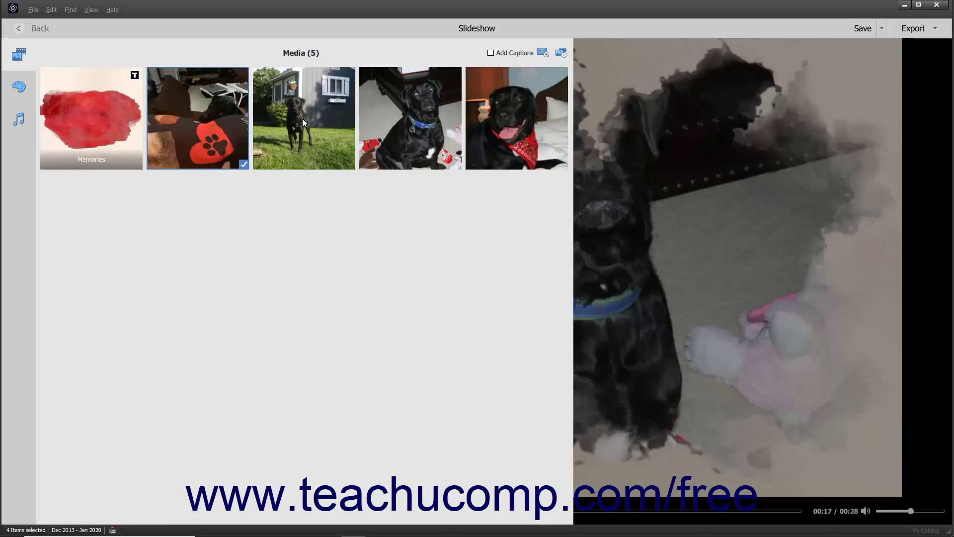
ctrl+click(392, 122)
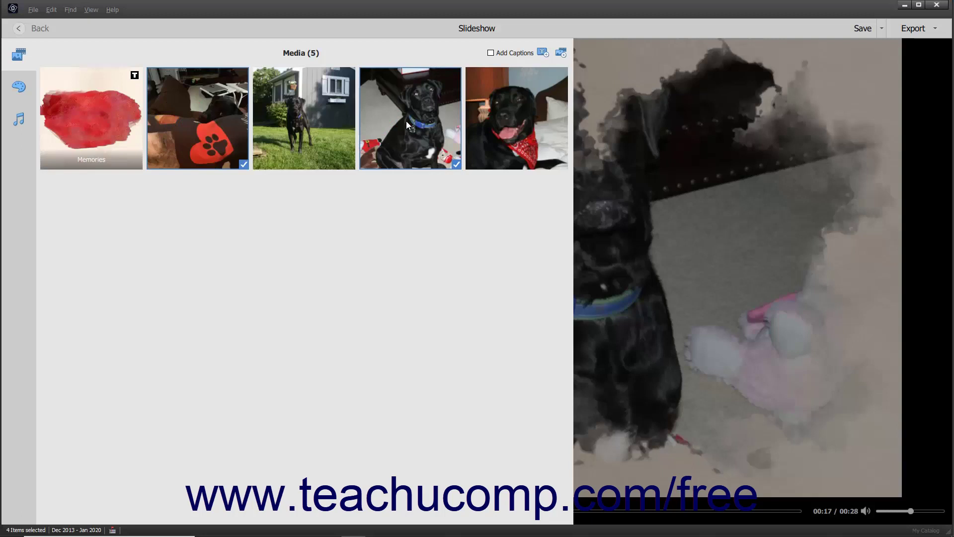
click(127, 133)
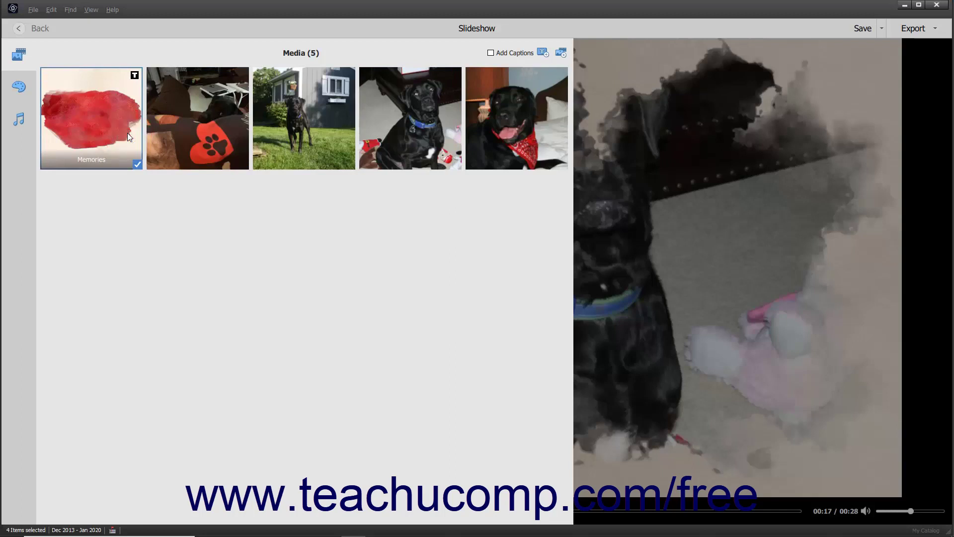
shift+click(490, 133)
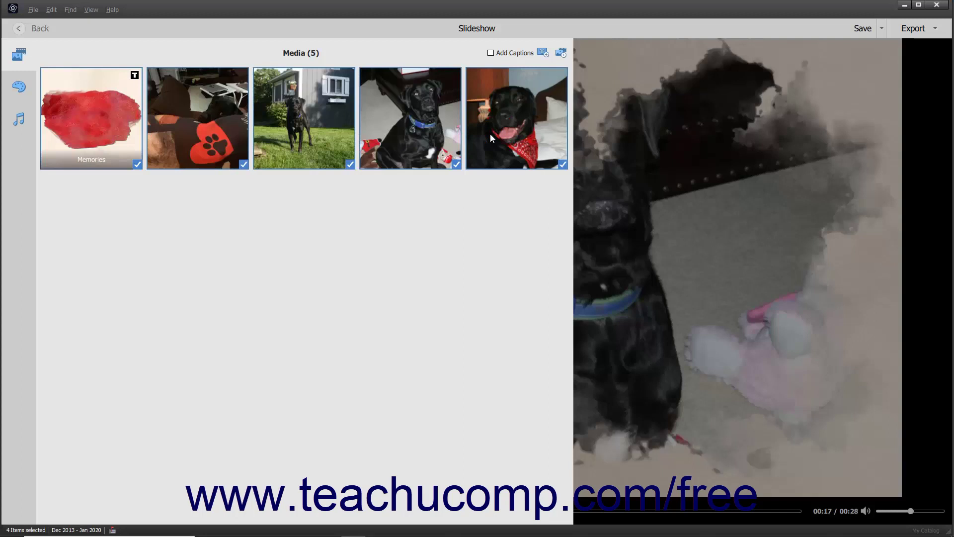
Clear the selection and move the couch-dog photo after the dog-on-grass photo
click(121, 139)
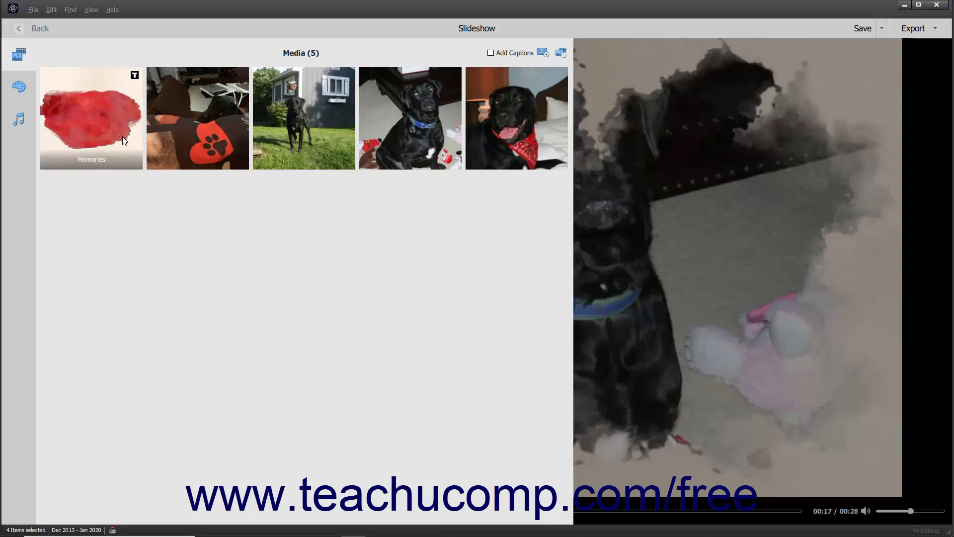
click(198, 130)
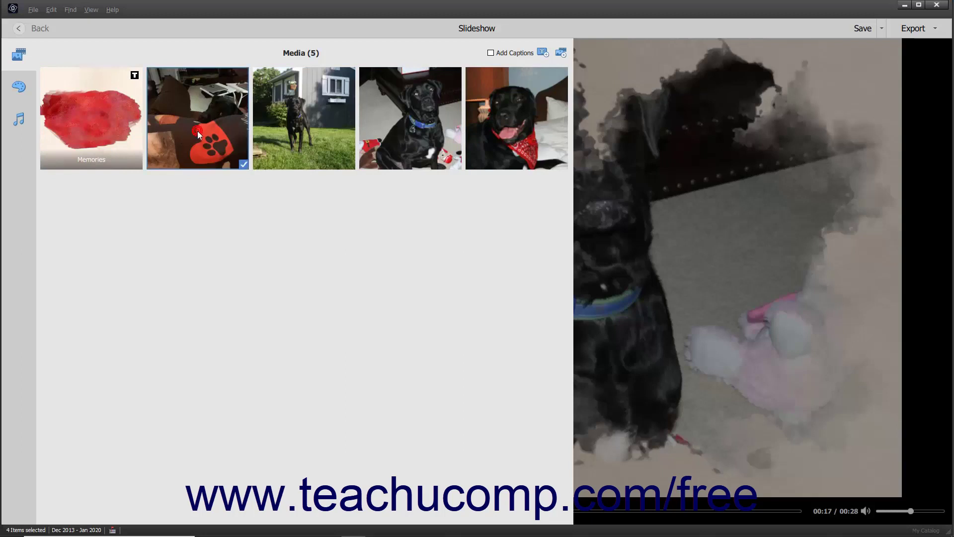
drag(198, 130, 363, 139)
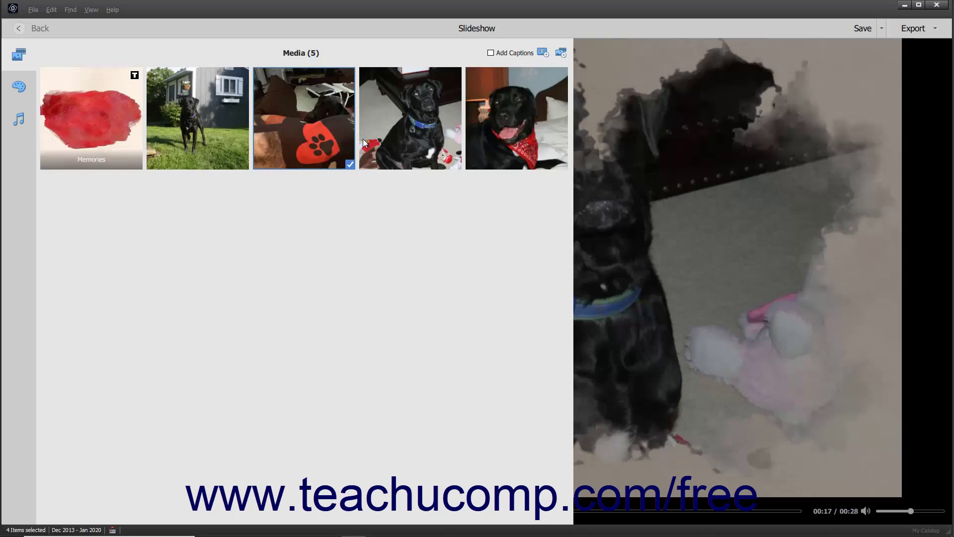
Add photos from the Organizer, with the list limited to Media from the Grid
click(557, 52)
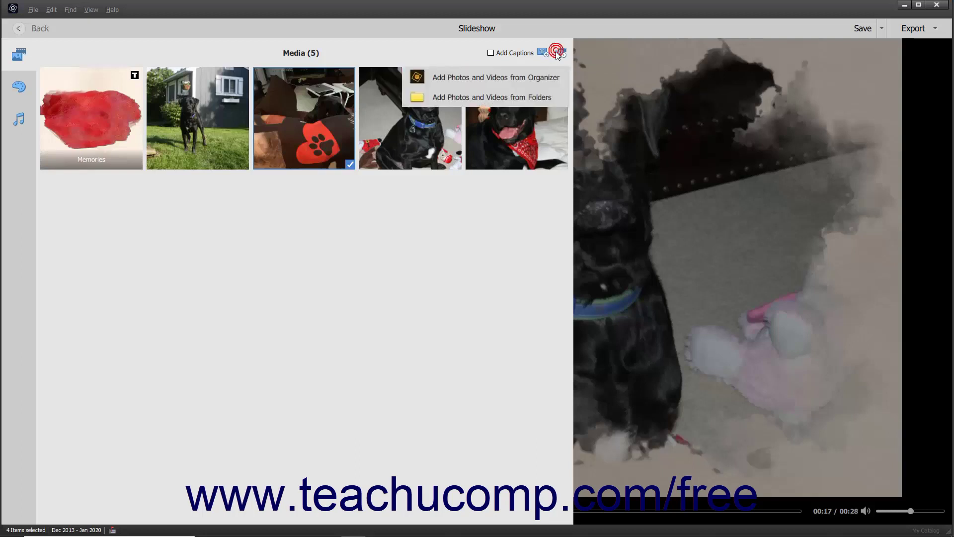
click(538, 82)
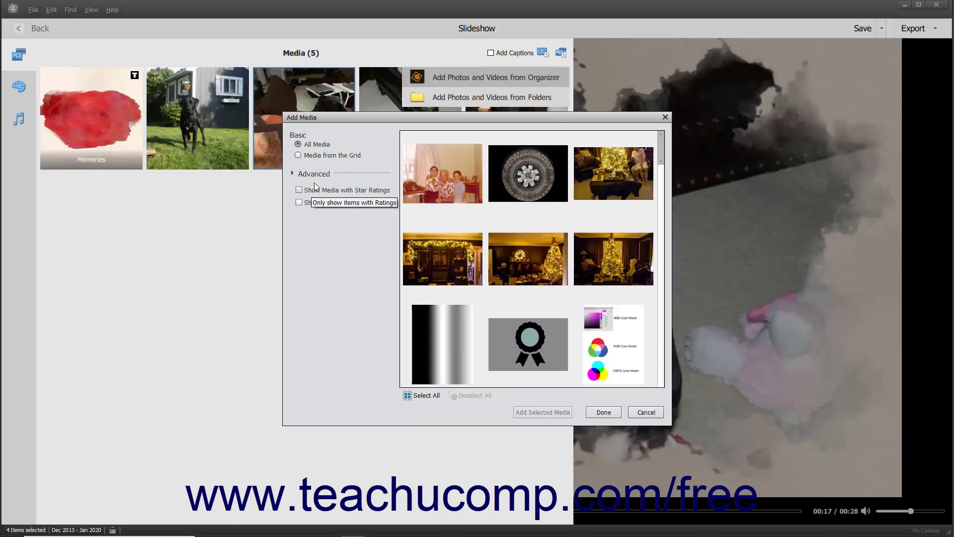
click(298, 145)
click(298, 155)
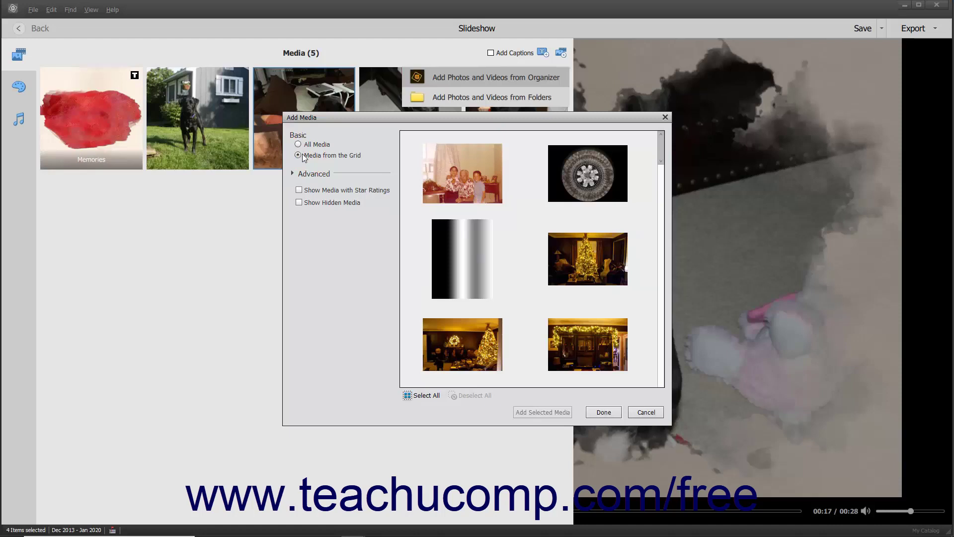
Under Advanced, pick the dog-on-grass and black-dog close-up photos and add them to the slideshow
click(293, 174)
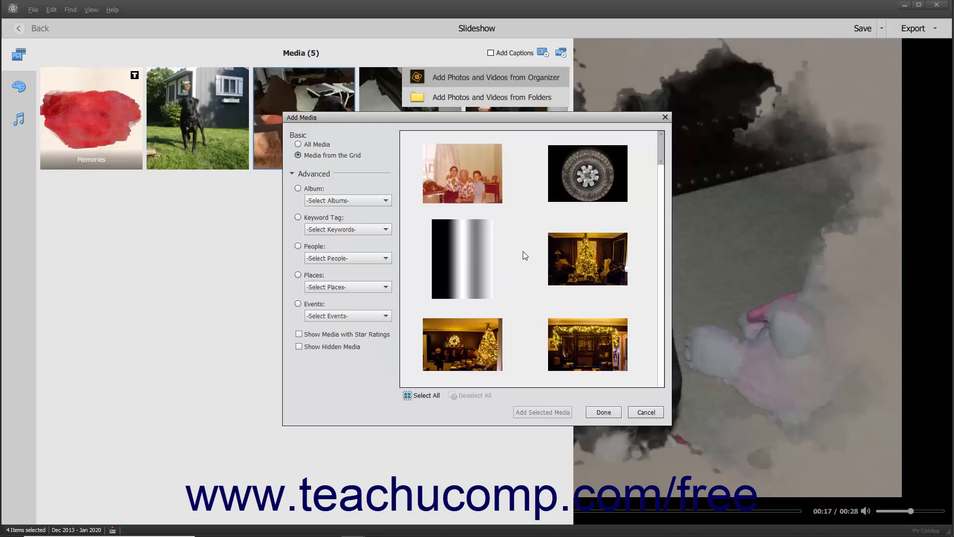
scroll(523, 252, down, 6)
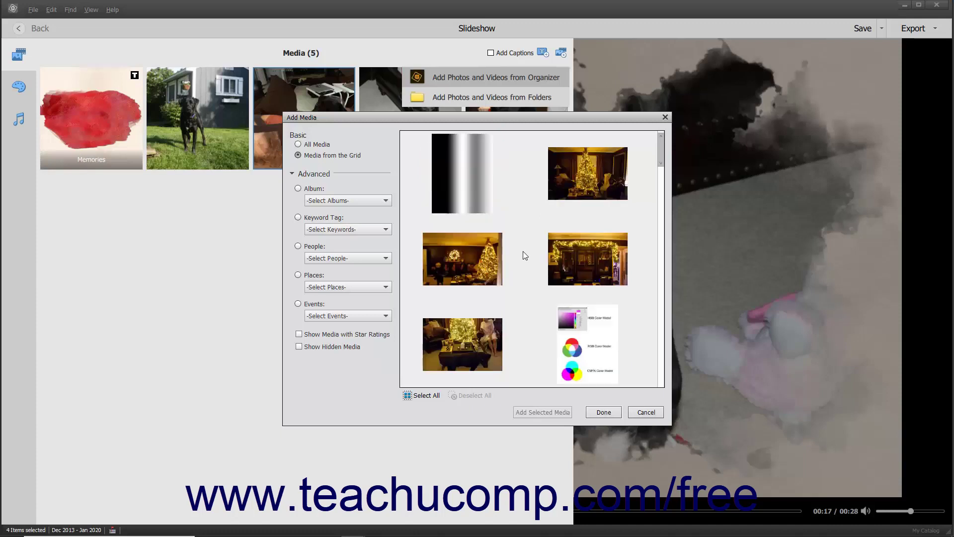
click(457, 253)
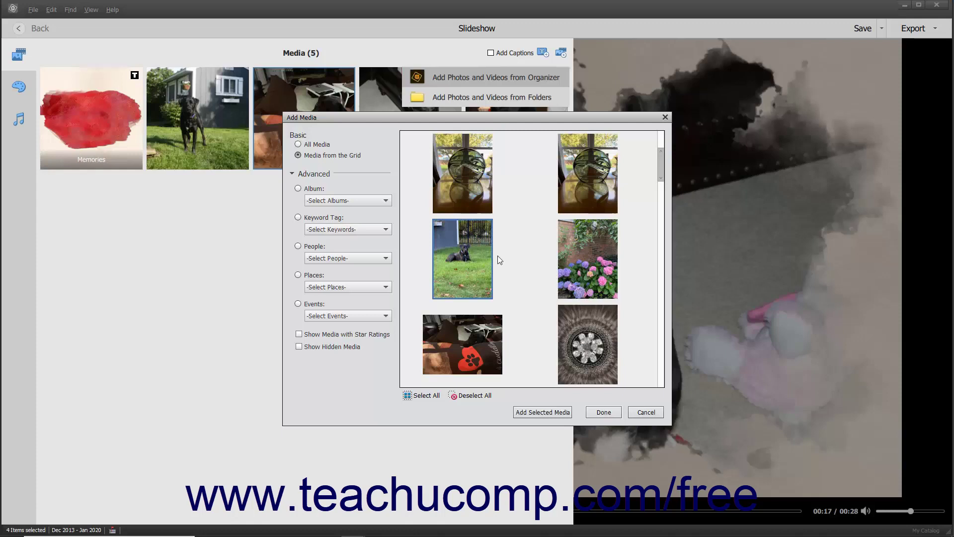
scroll(512, 260, down, 3)
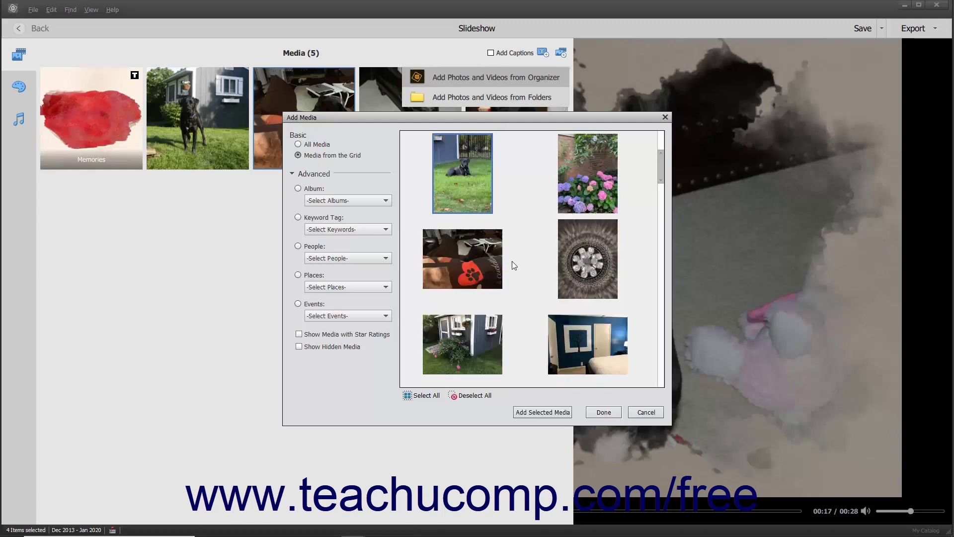
scroll(512, 261, down, 3)
click(483, 271)
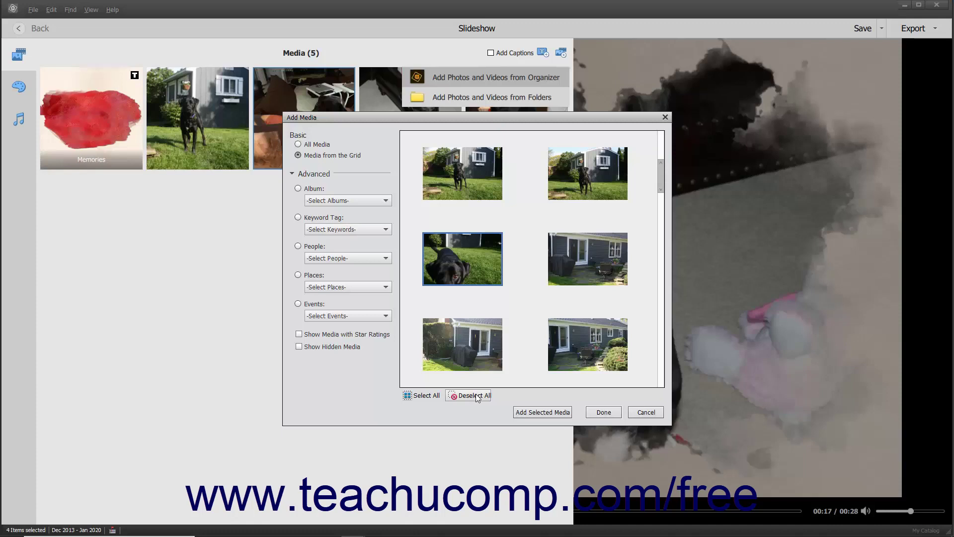
click(535, 412)
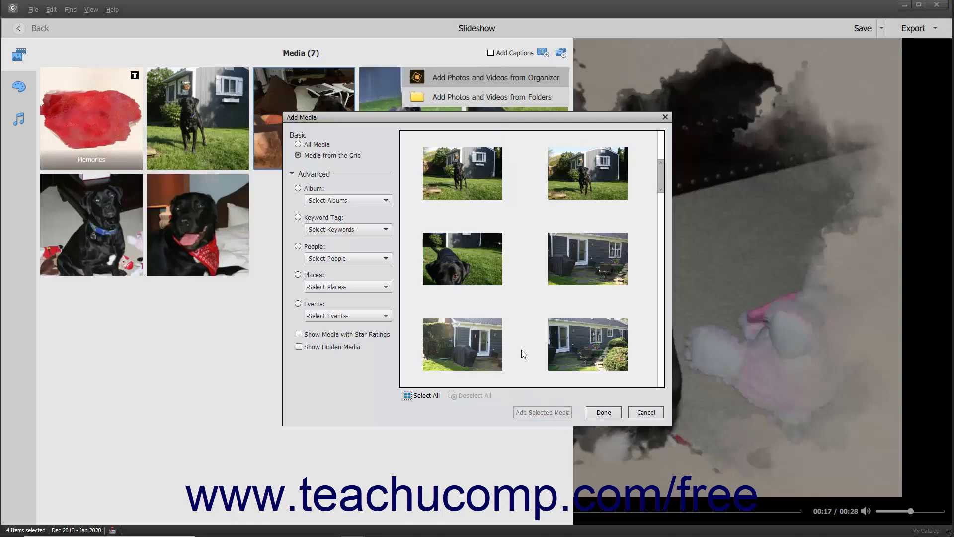
Close the Add Media window with Done and show the sources for adding more photos
click(600, 414)
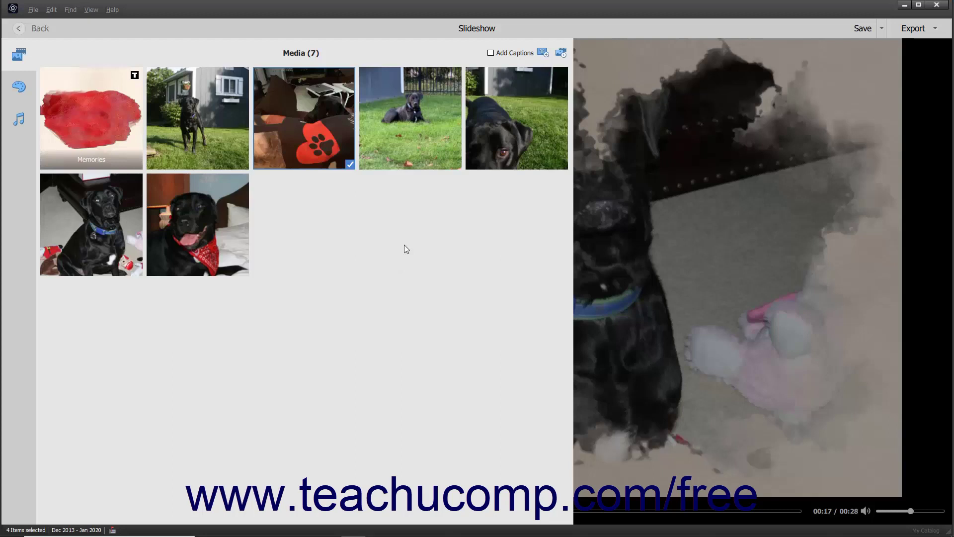
click(560, 55)
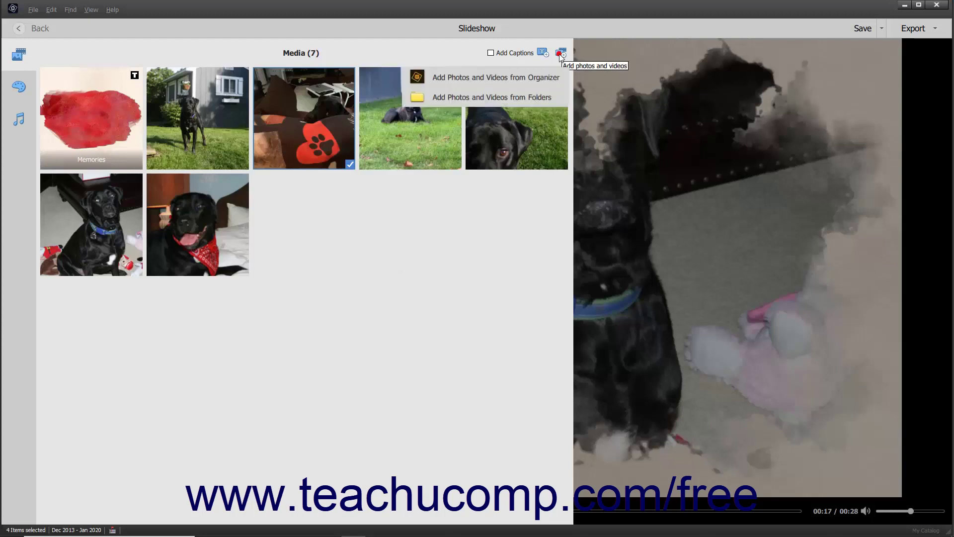
Add IMG_2459, IMG_2460 and IMG_2461 from Pictures > CanonRebelImports to the slideshow
click(529, 99)
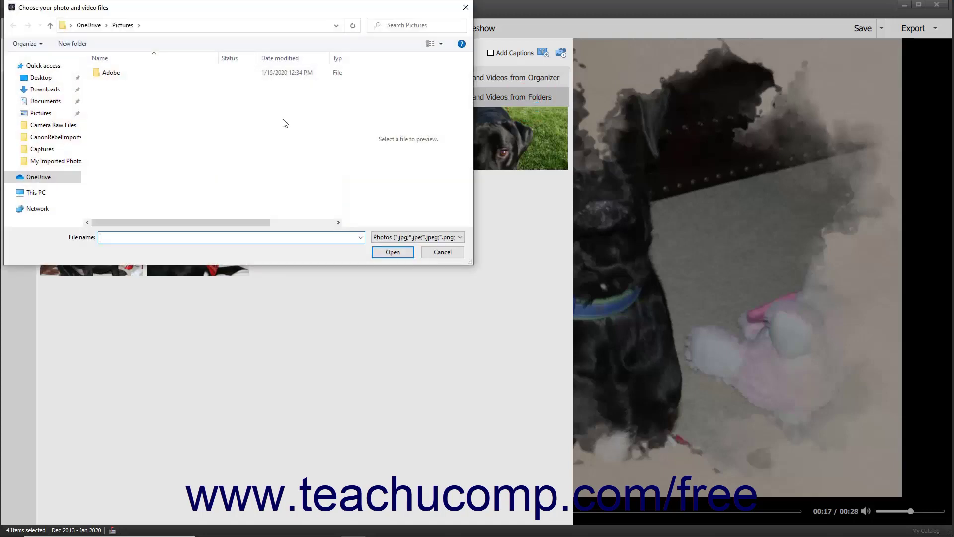
click(58, 115)
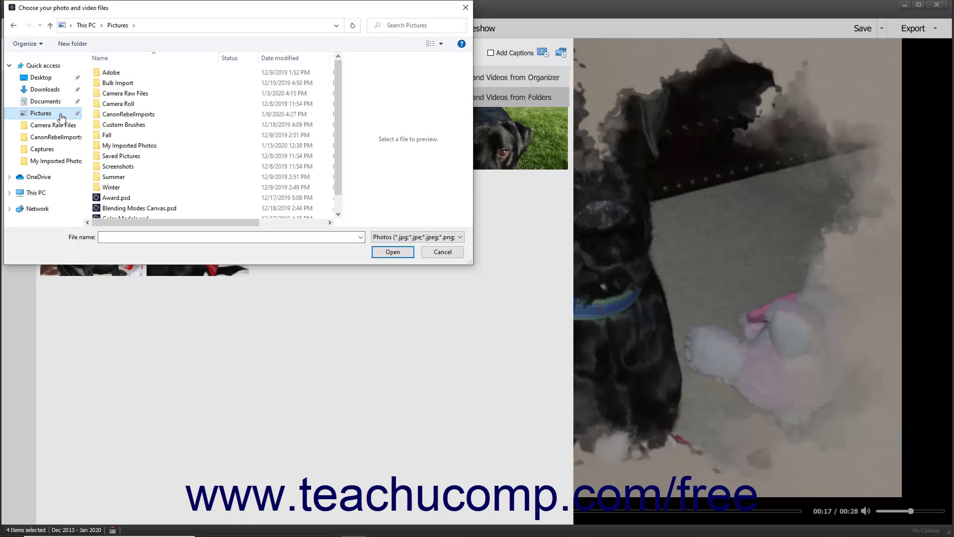
click(116, 114)
double_click(116, 114)
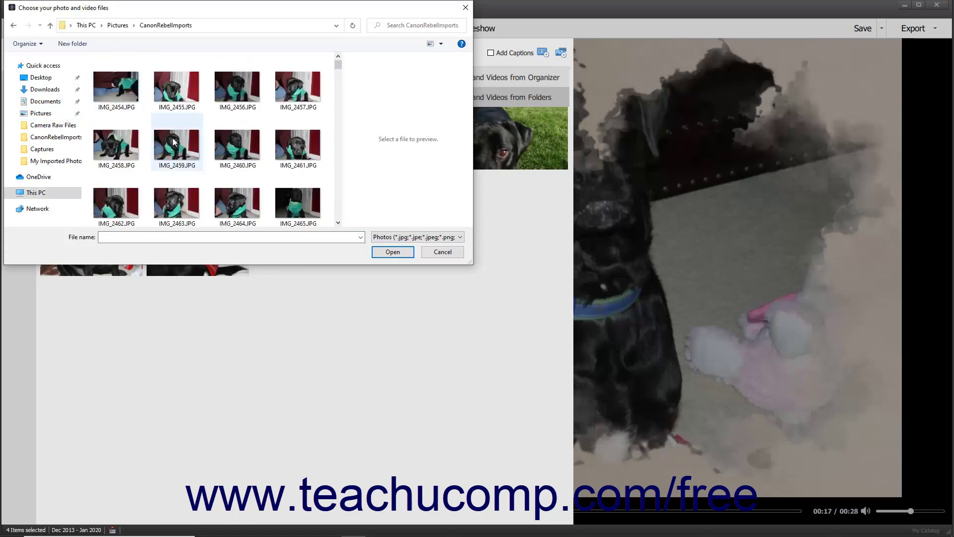
click(184, 144)
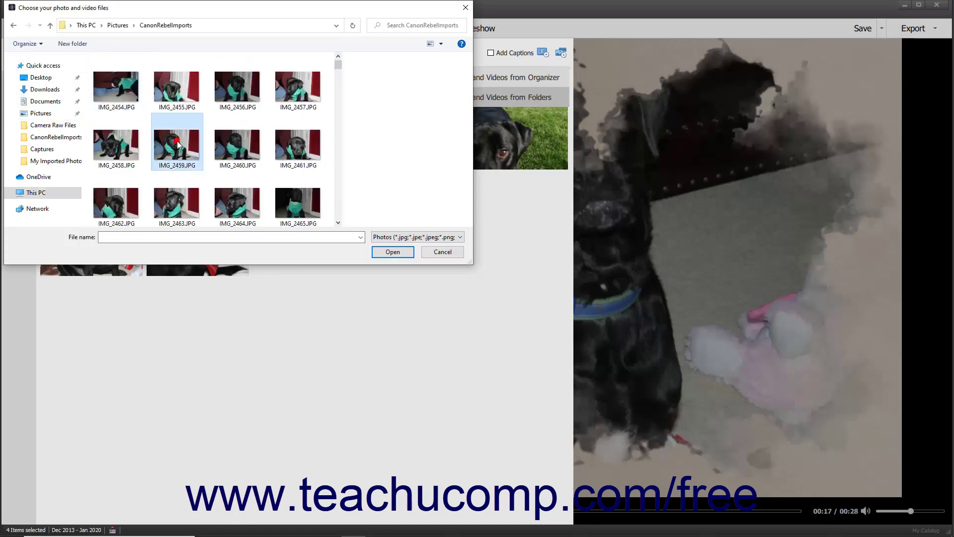
shift+click(308, 149)
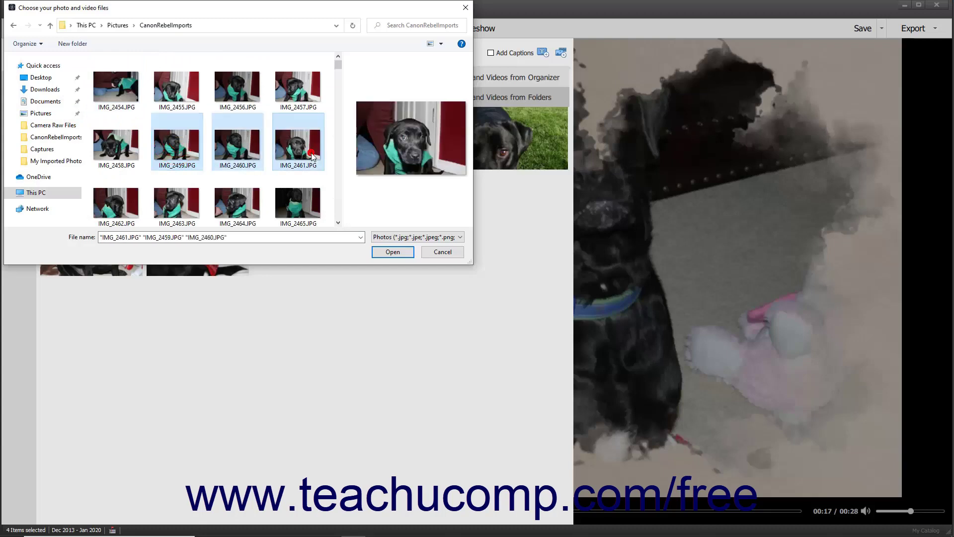
click(392, 252)
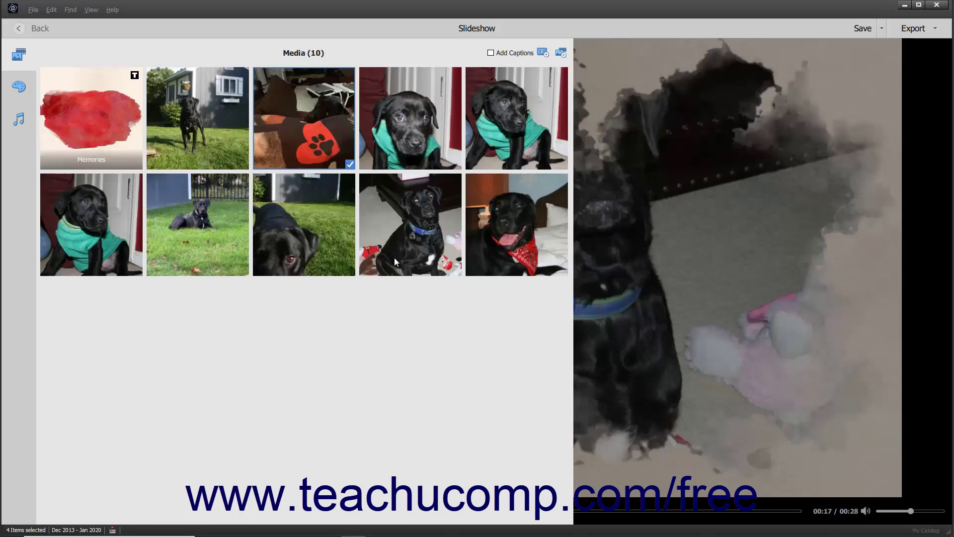
Remove the grass close-up and two green-sweater puppy photos, then turn on Add Captions
click(338, 251)
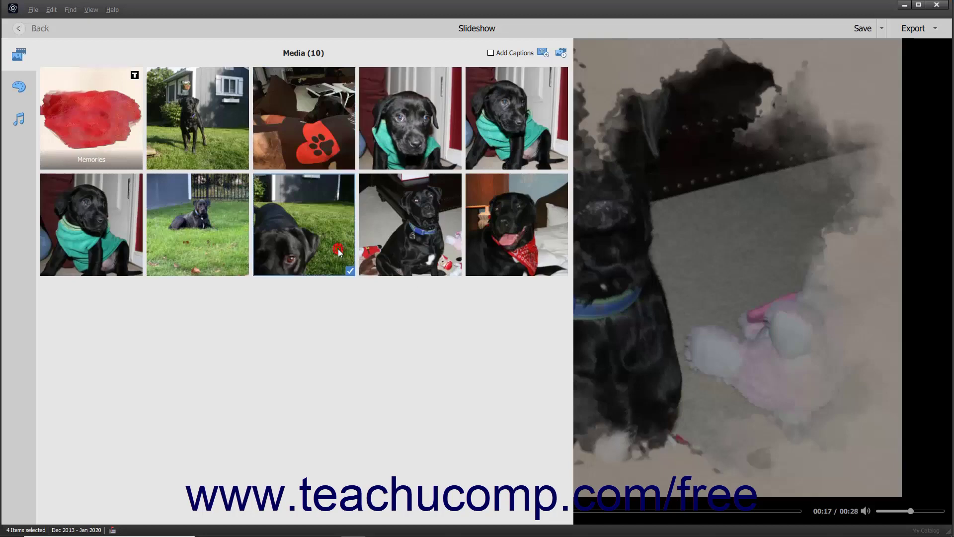
right_click(339, 251)
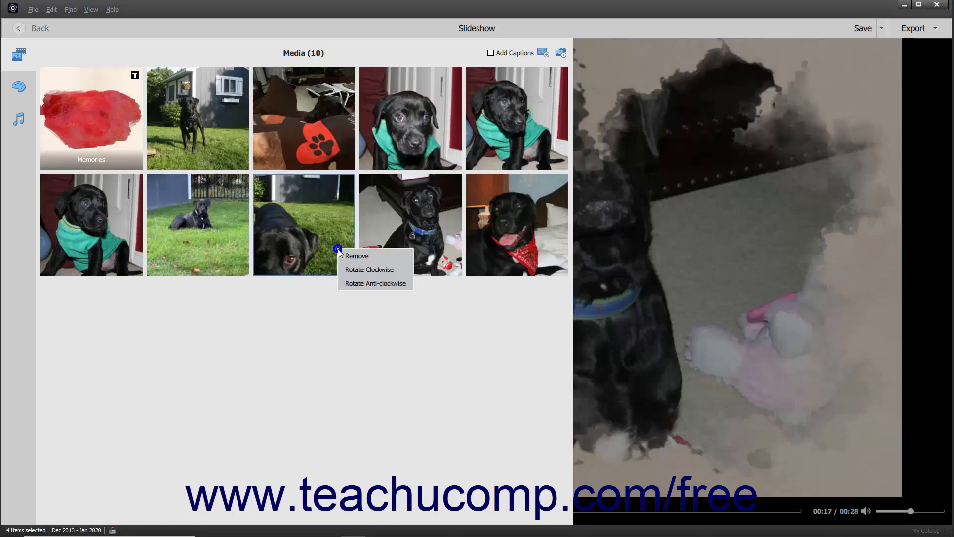
click(345, 257)
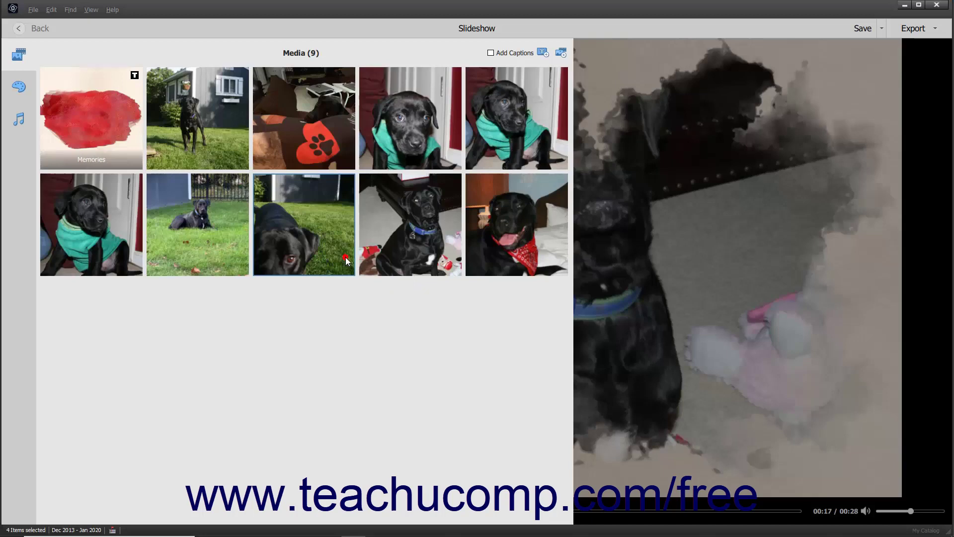
click(403, 142)
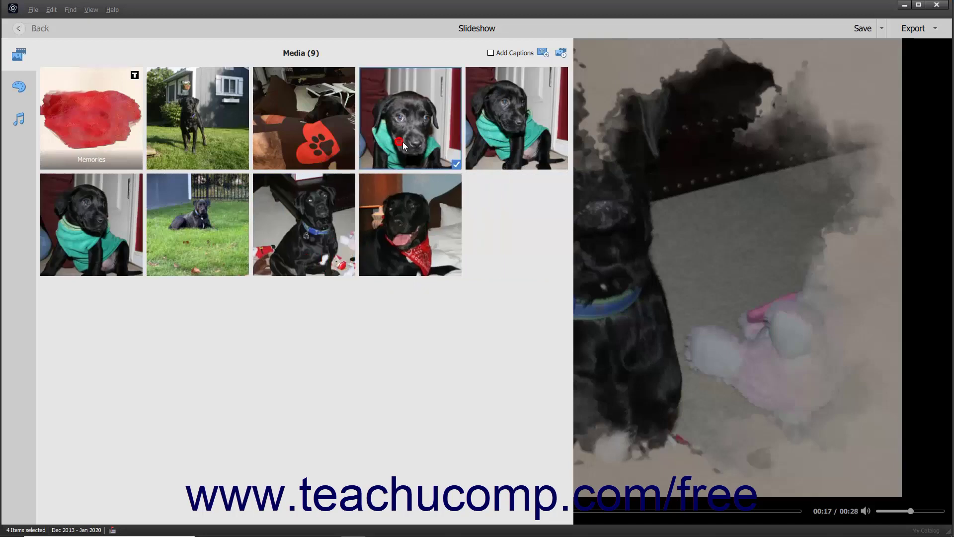
ctrl+click(492, 143)
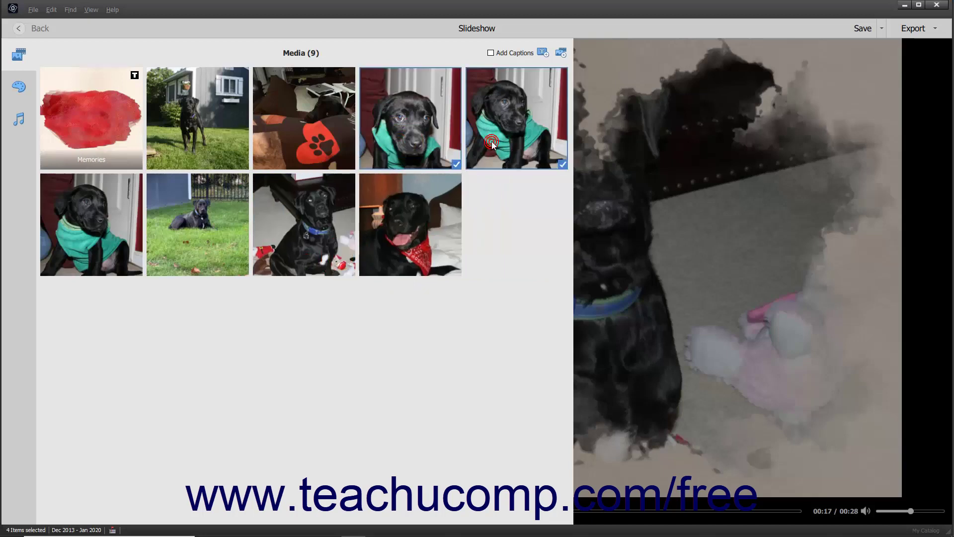
key(Delete)
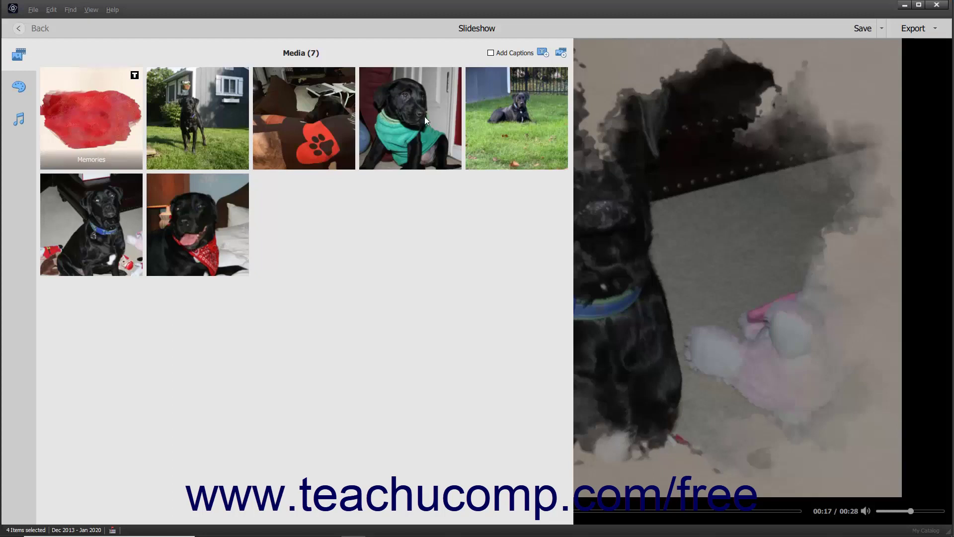
click(491, 54)
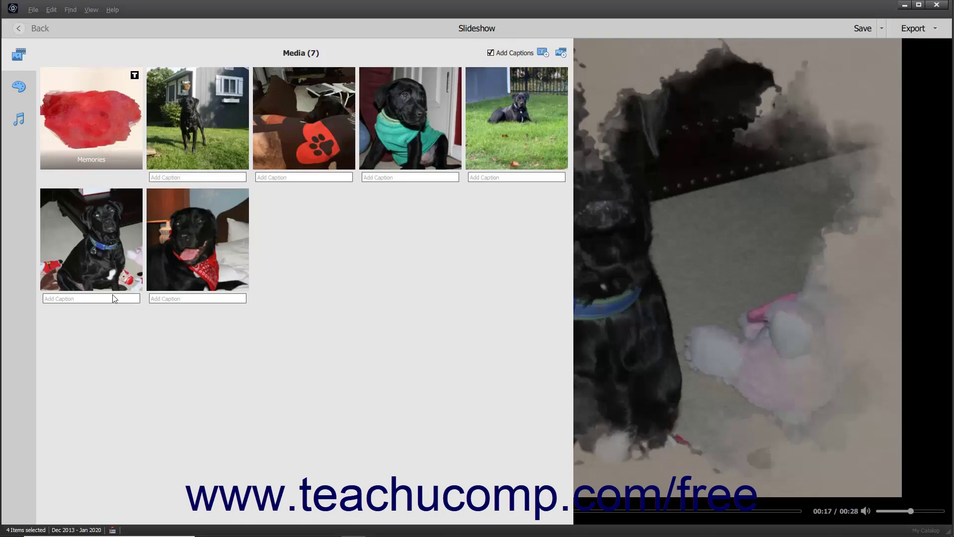
Caption the blue-collared dog photo 'Am I on the "Naughty" list?'
click(95, 299)
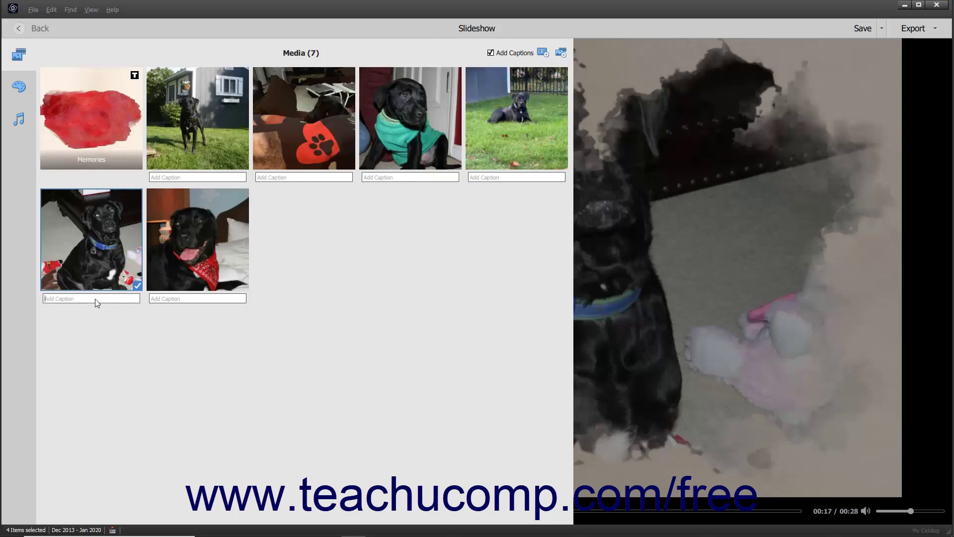
text(Am)
key(Return)
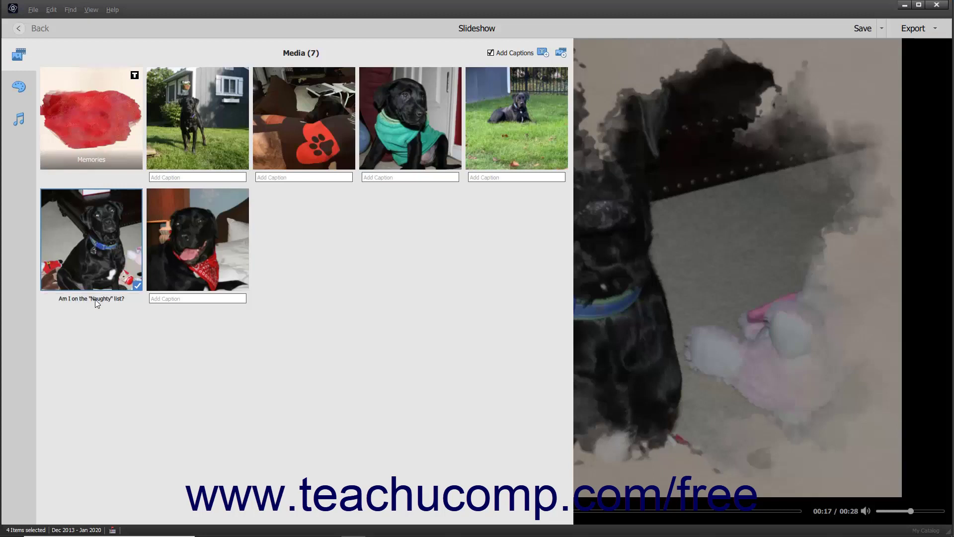
click(72, 300)
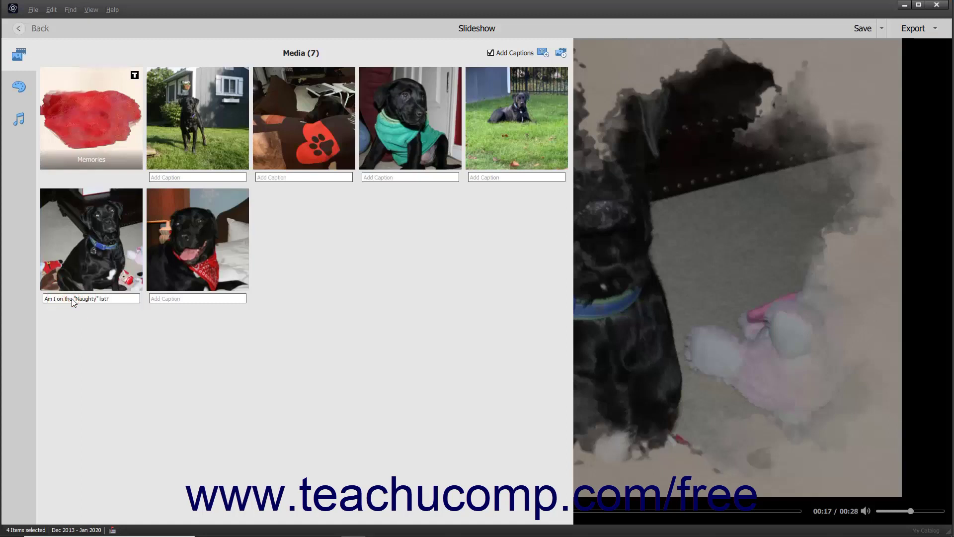
click(119, 338)
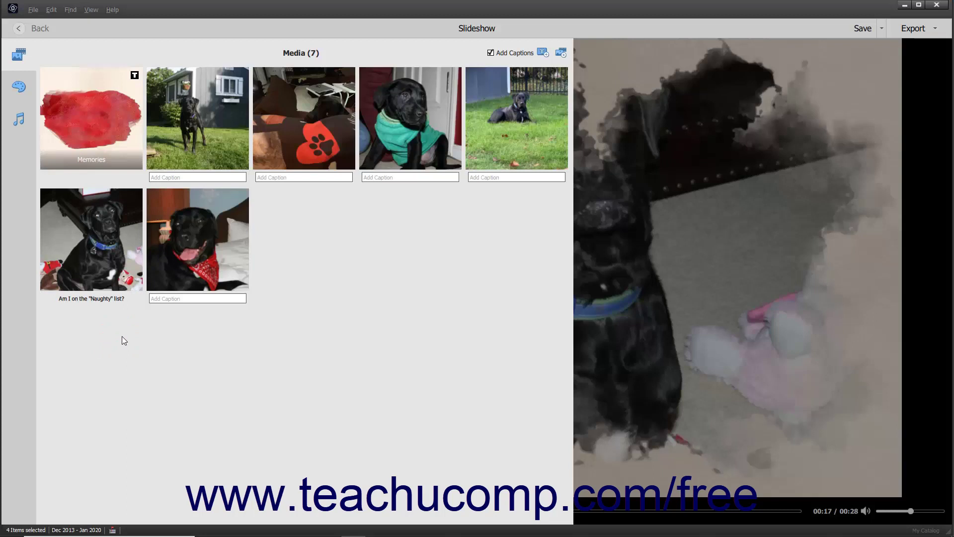
Add a red splash text slide titled 'Outside' with subtitle 'Lazy days in the yard...'
click(491, 53)
click(540, 53)
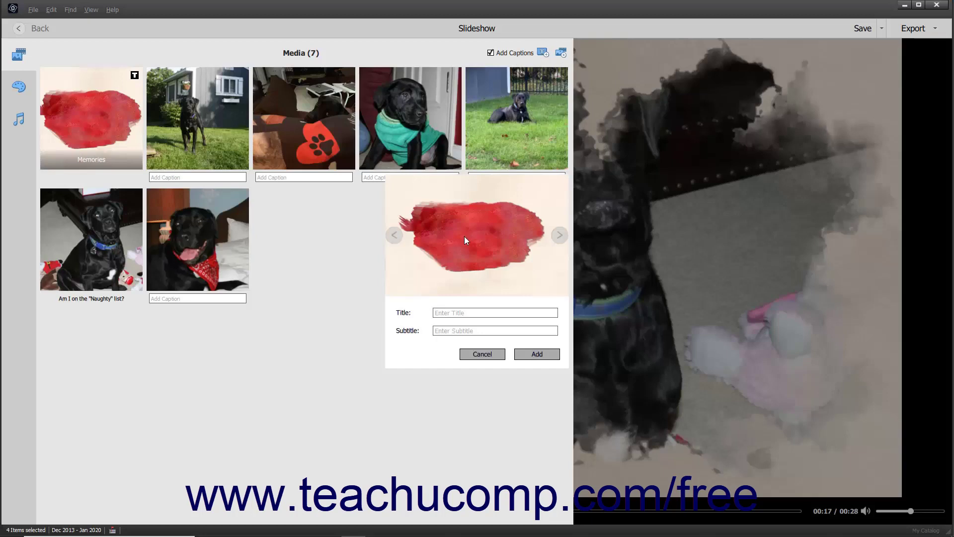
click(395, 236)
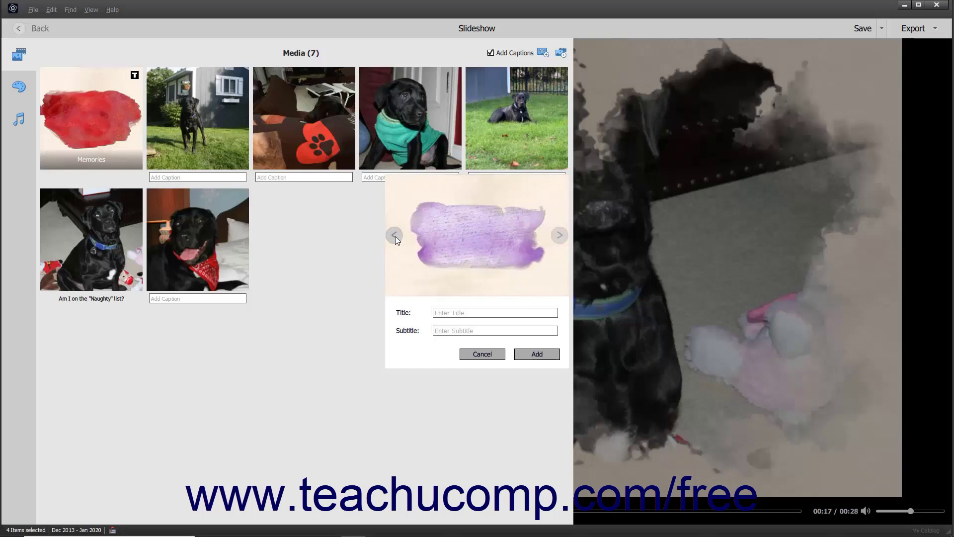
click(395, 236)
click(395, 236)
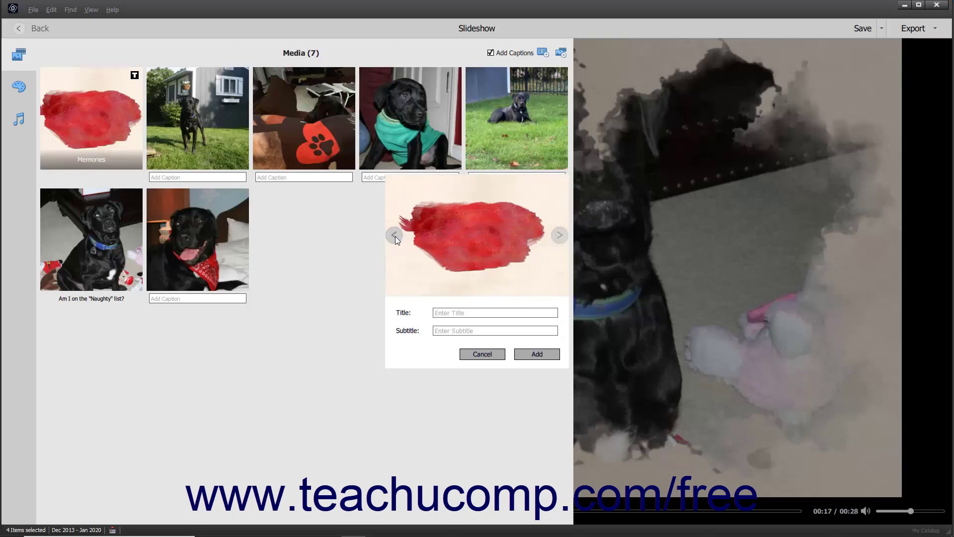
click(450, 313)
text(Outside)
click(453, 335)
text(Lazy days in the yard...)
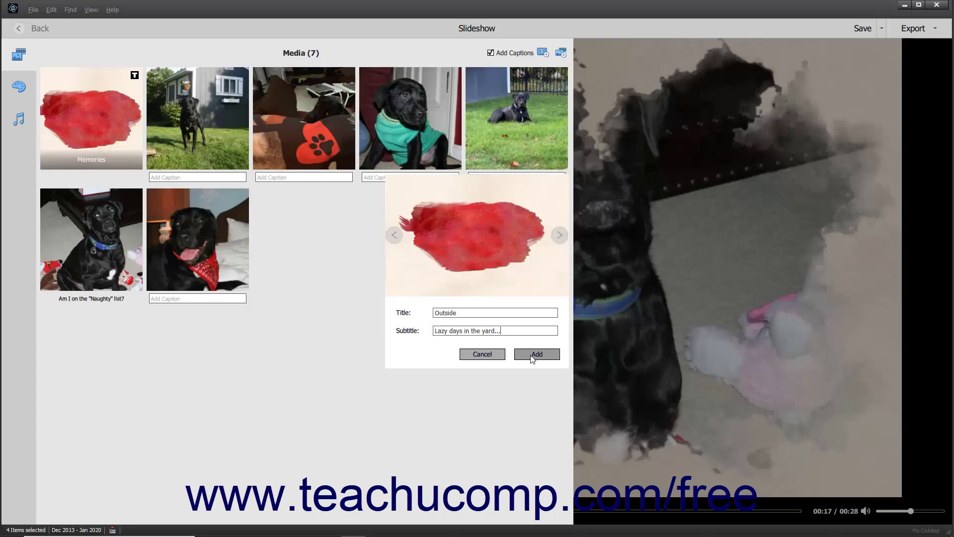
click(531, 356)
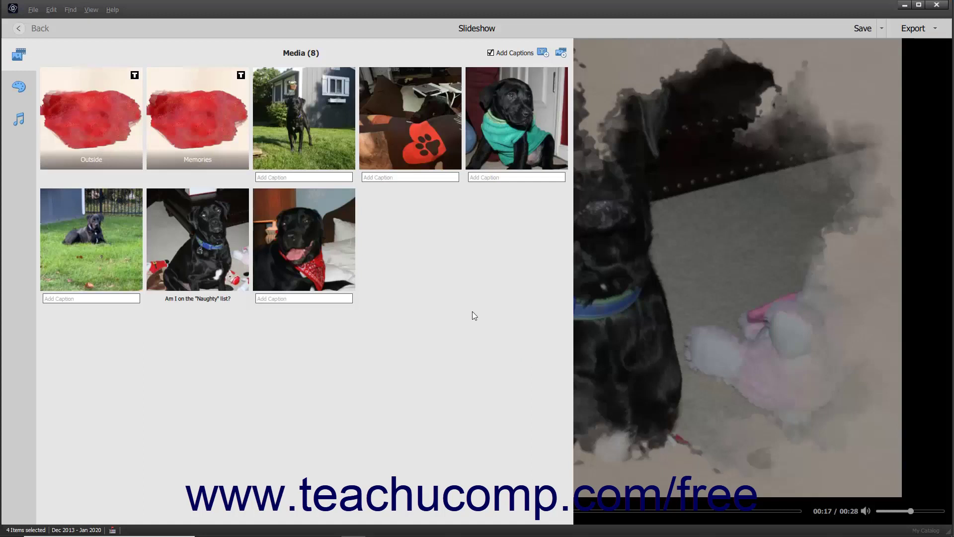
Open the Memories title slide for editing, then cancel without changes
right_click(217, 127)
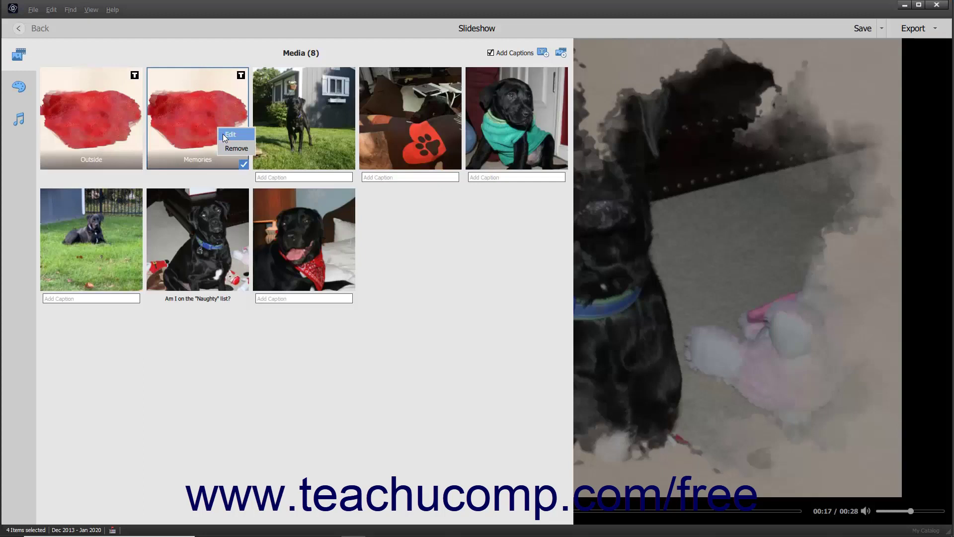
click(222, 133)
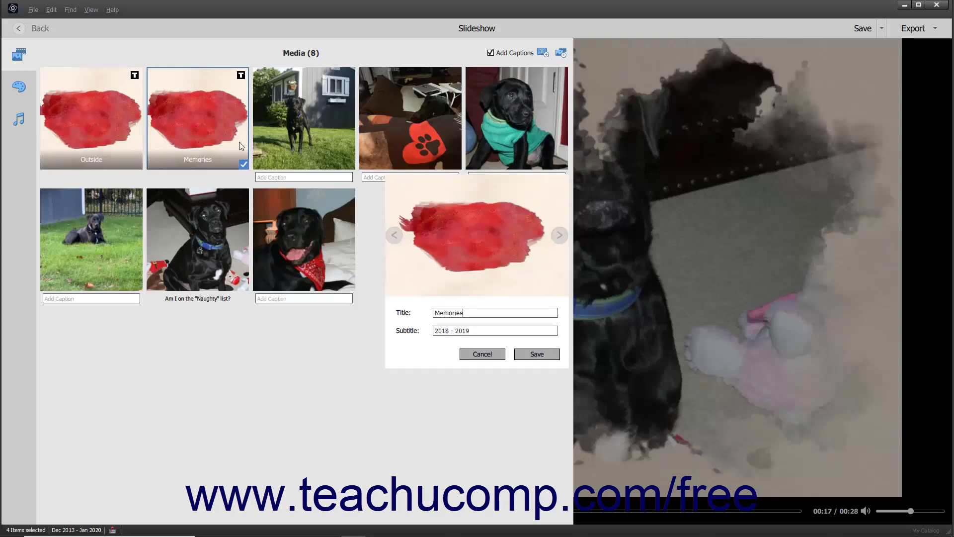
click(502, 354)
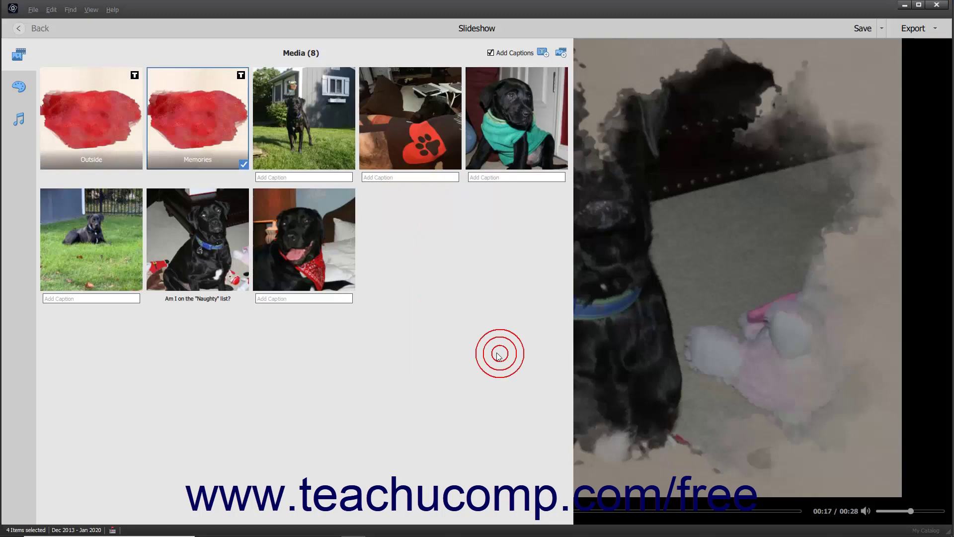
Move the Outside slide after Memories and the grass-dog photo to fourth in row one
click(101, 135)
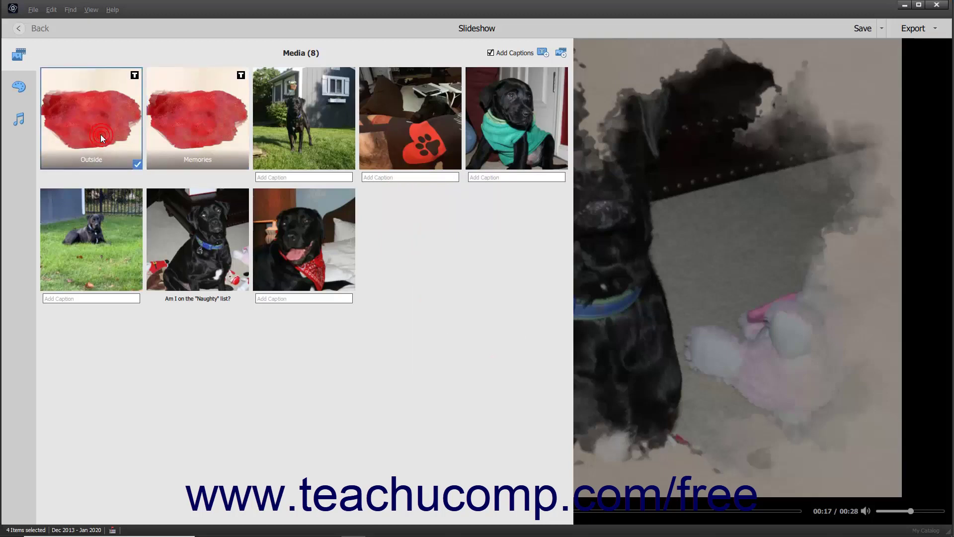
drag(97, 132, 251, 126)
click(100, 259)
drag(97, 265, 359, 124)
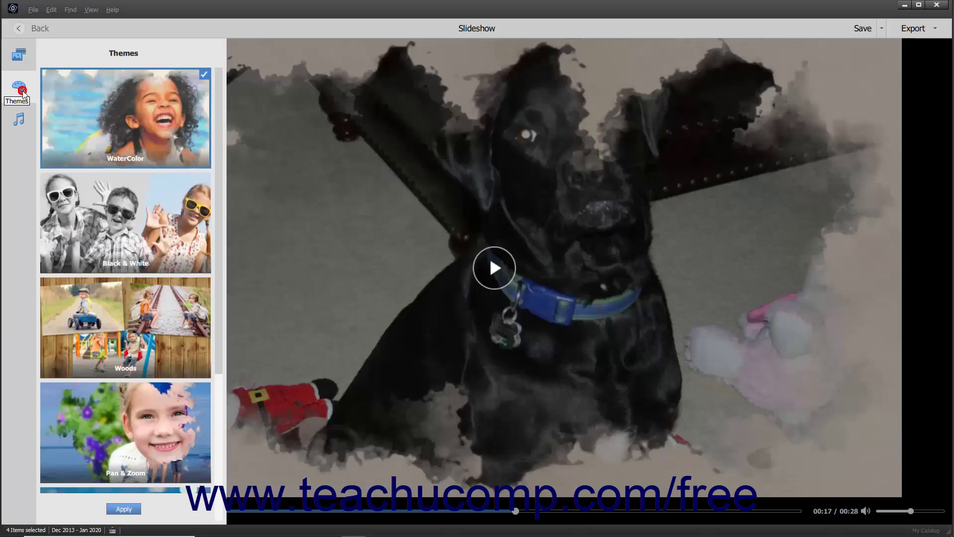
Apply the City Lights theme, pause the preview, and bring up the audio track list
click(24, 94)
scroll(142, 243, down, 4)
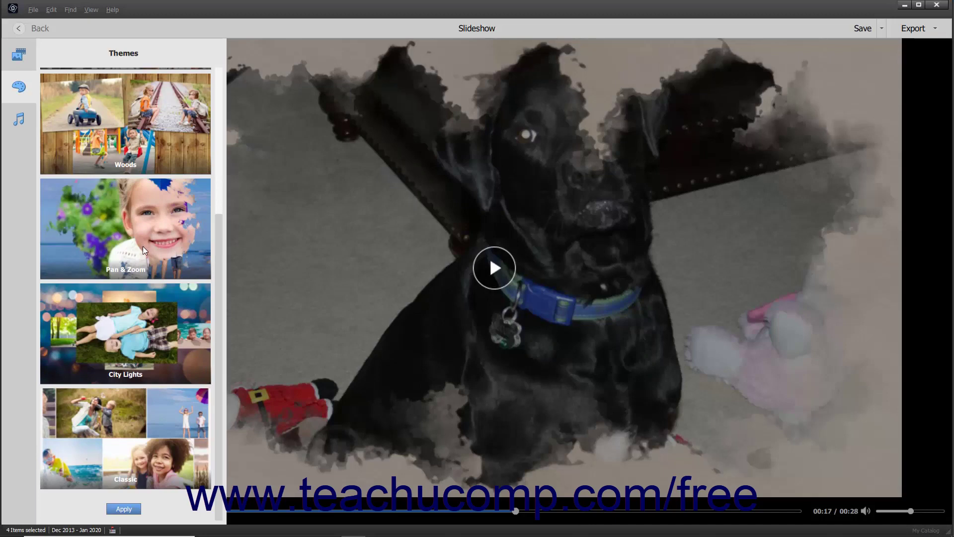
click(133, 317)
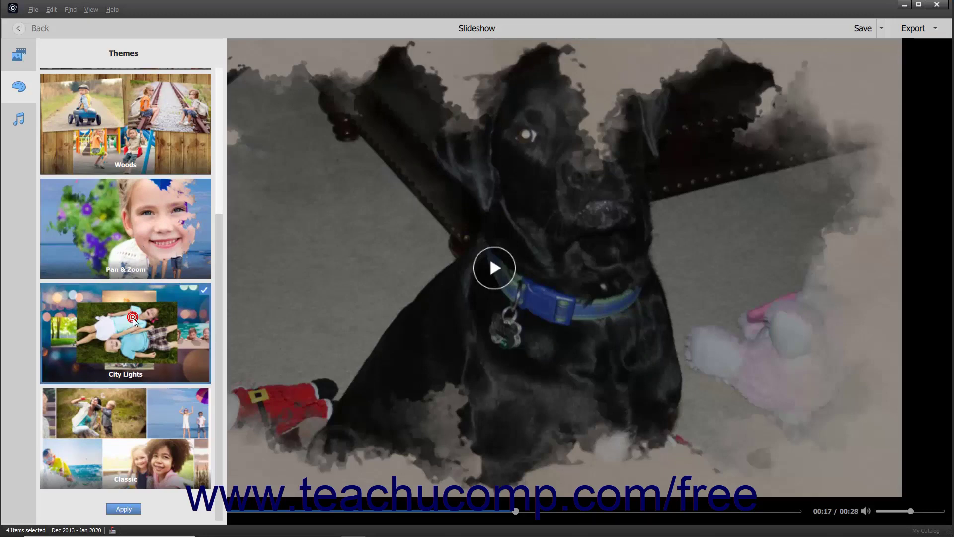
click(119, 510)
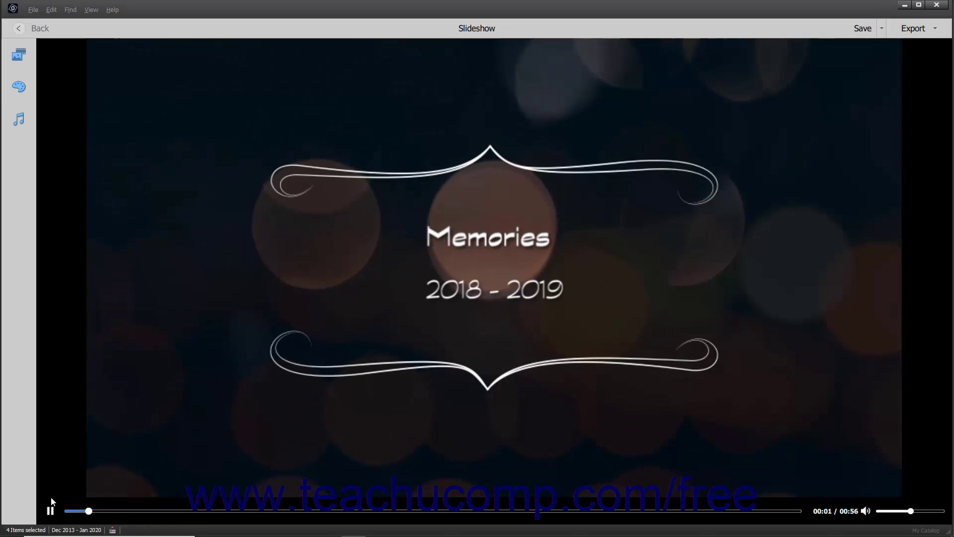
click(50, 510)
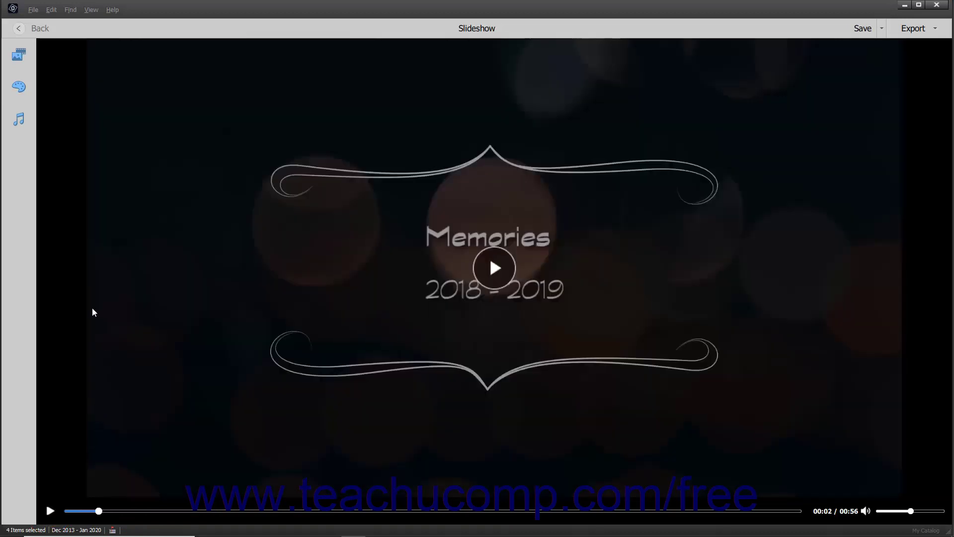
click(19, 120)
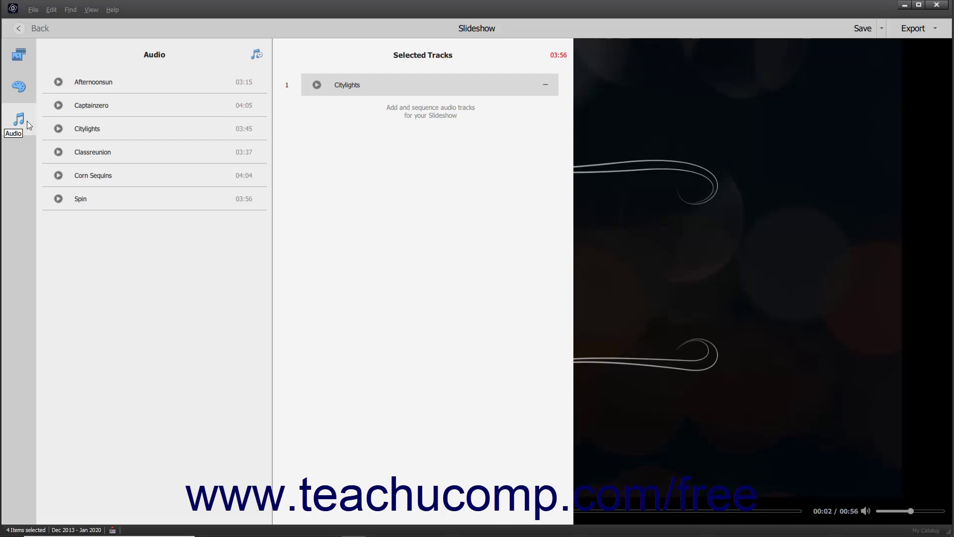
Preview the Citylights soundtrack, then stop the preview
mouse_move(111, 87)
mouse_move(108, 208)
click(317, 85)
click(316, 85)
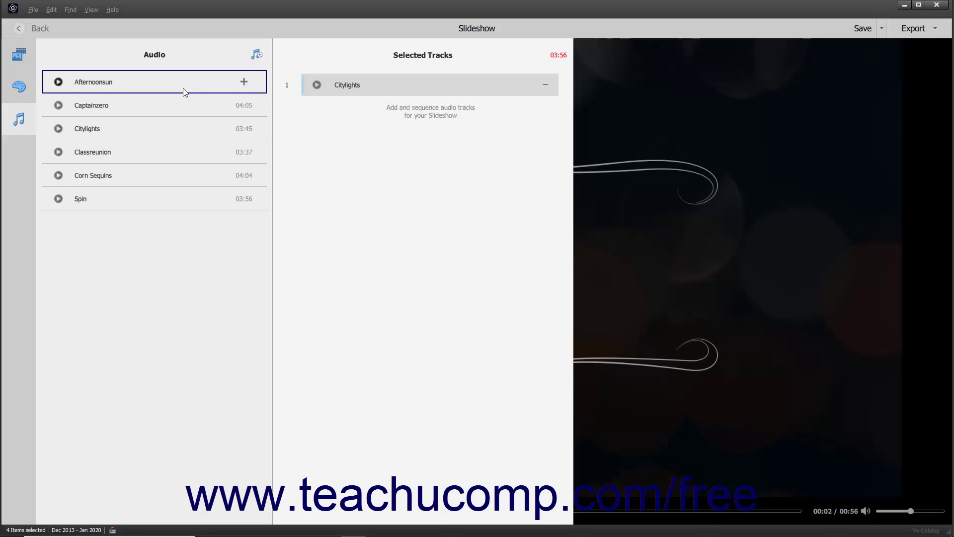
Swap Citylights for Afternoonsun as the only soundtrack, 03:26 total length
click(243, 82)
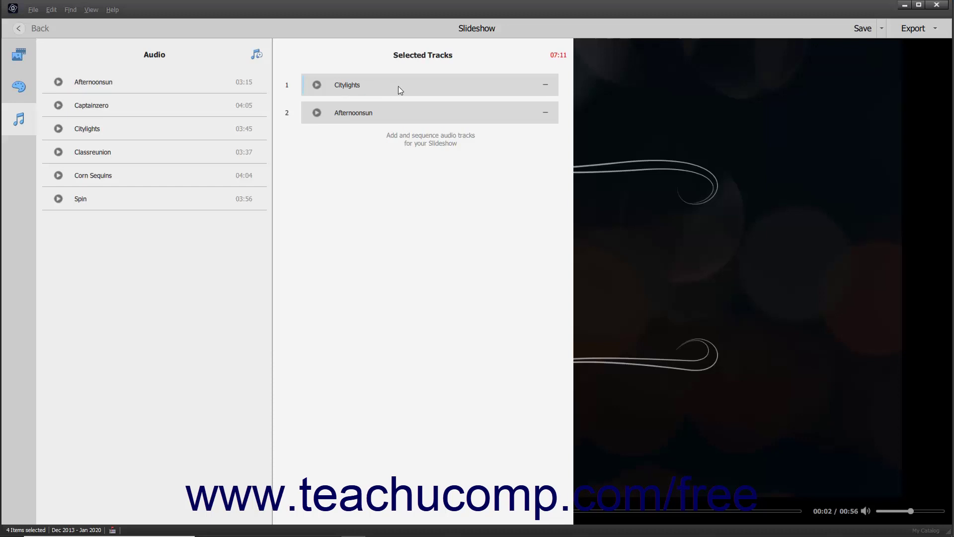
click(546, 85)
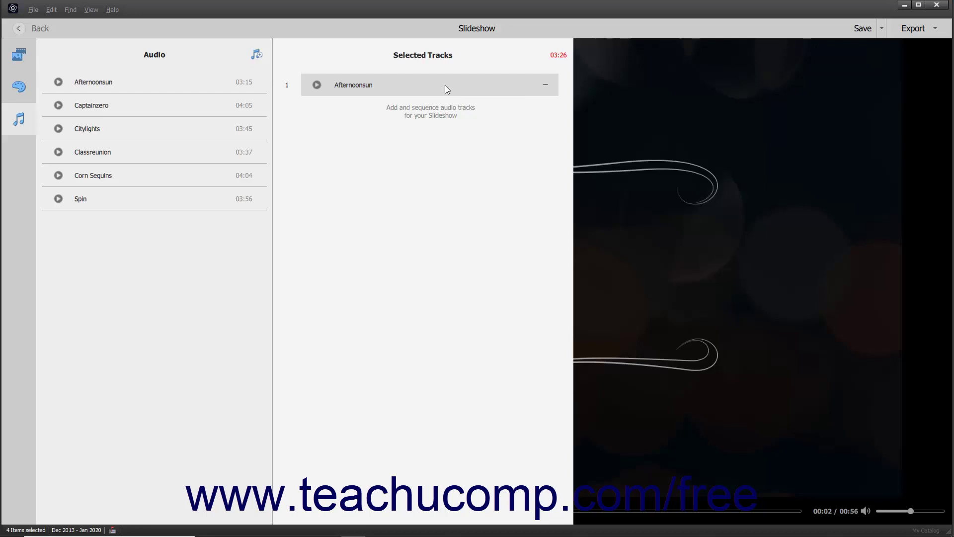
click(258, 54)
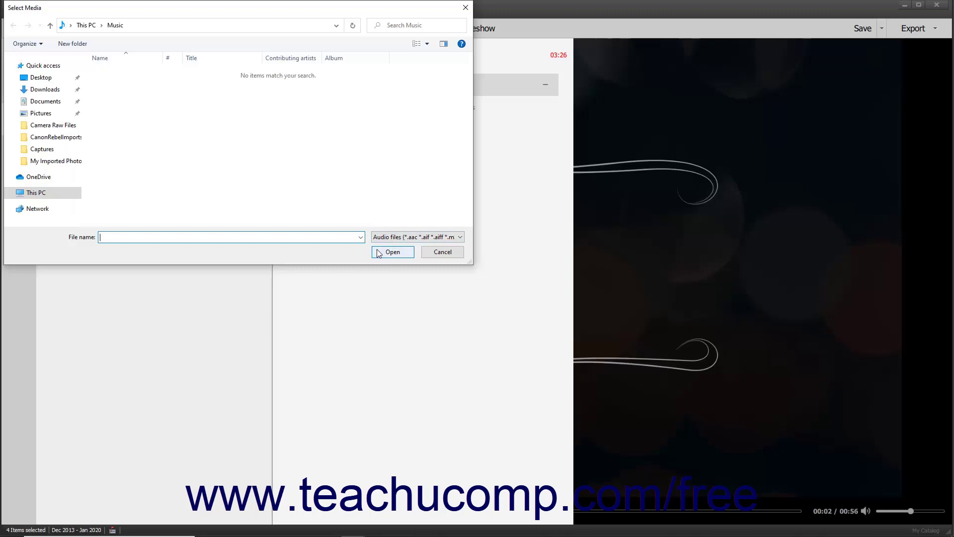
click(431, 255)
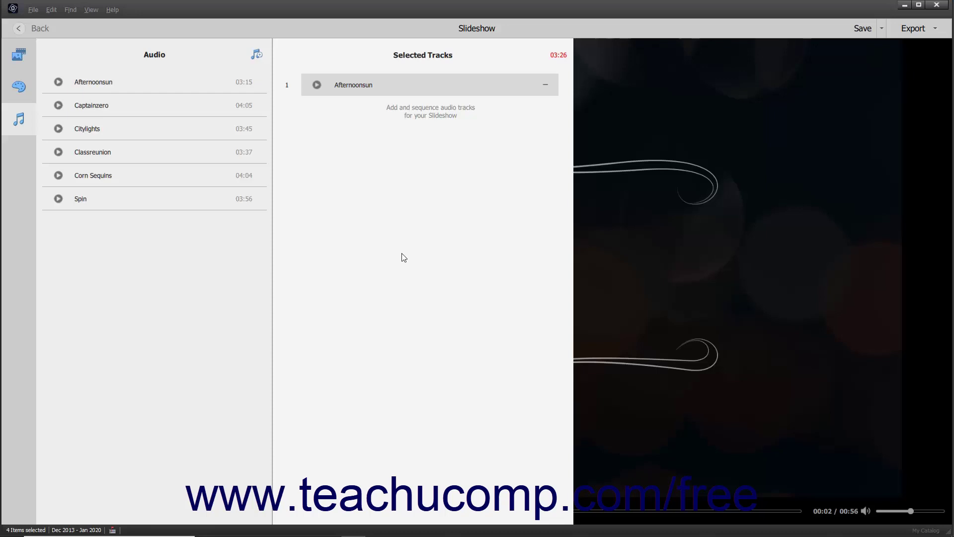
Play the 00:56 slideshow preview, pause on the Outside title slide, and save it to the Organizer
mouse_move(131, 137)
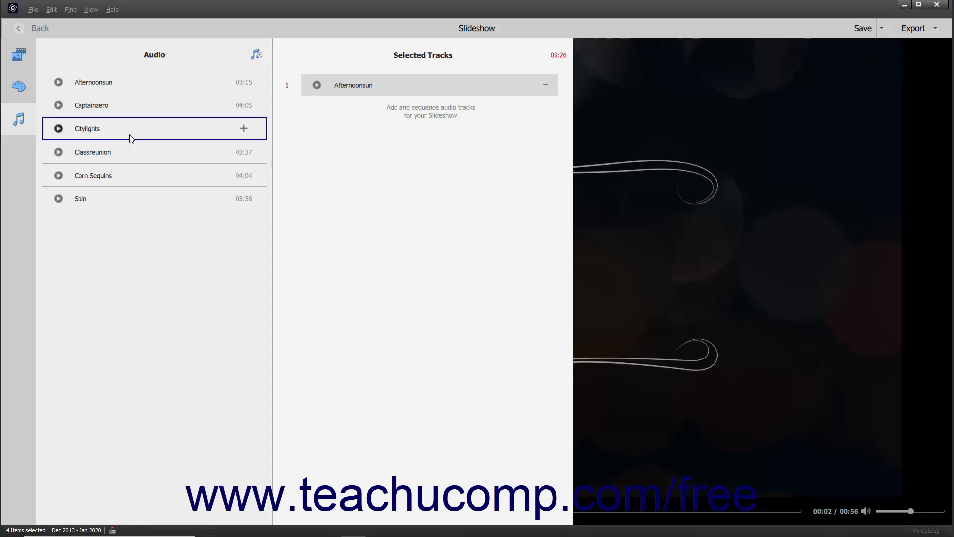
click(19, 120)
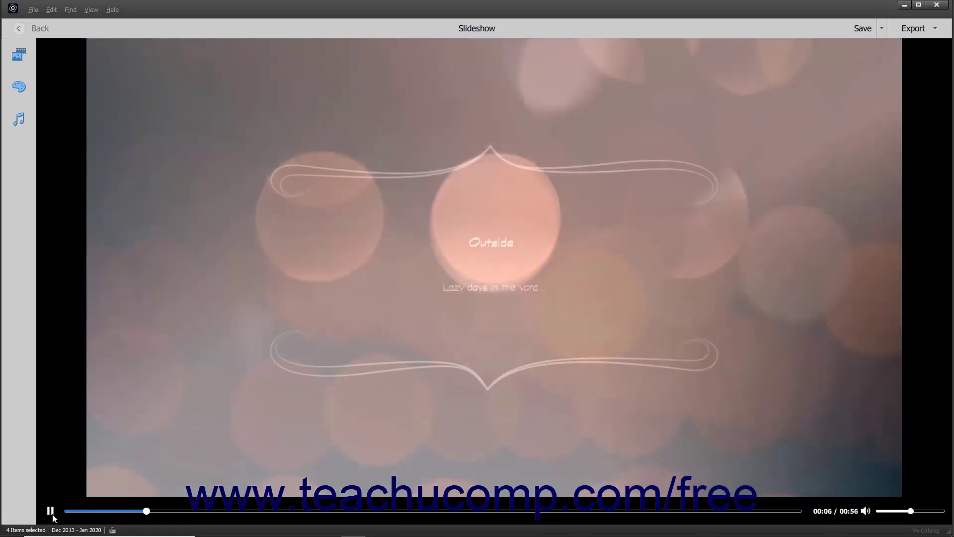
click(50, 512)
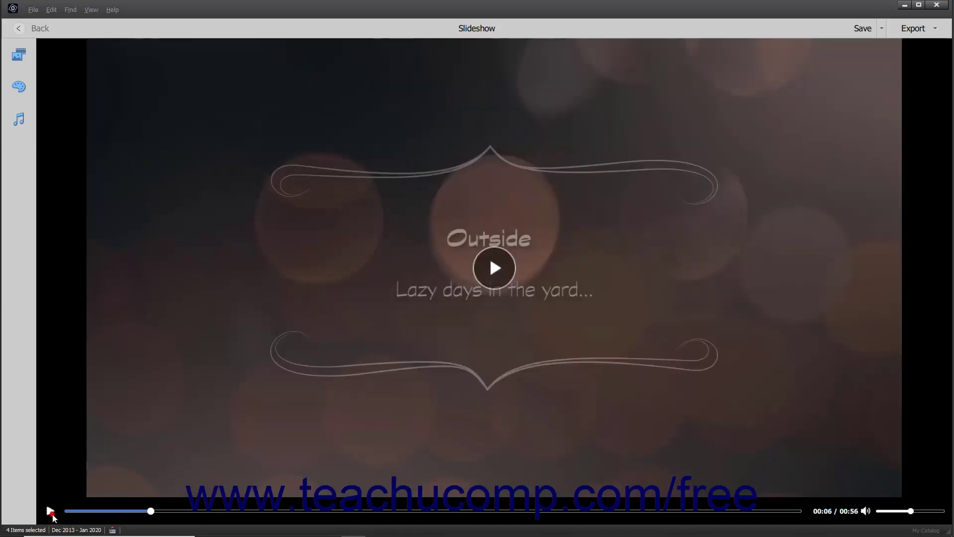
click(53, 515)
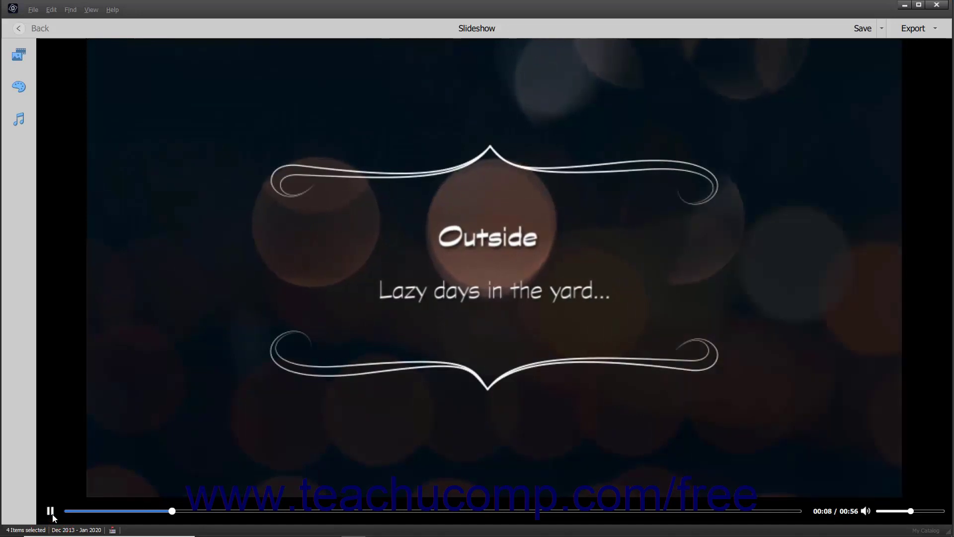
click(51, 512)
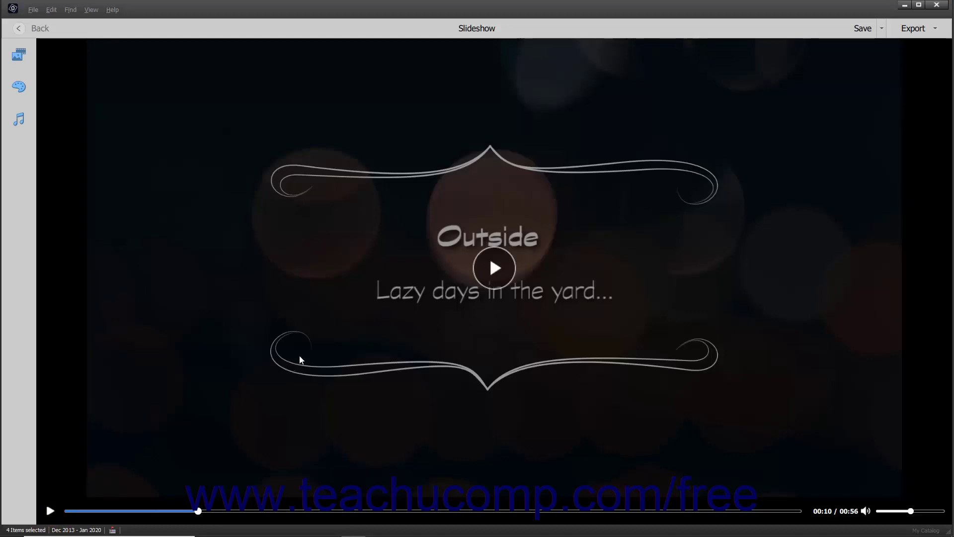
click(867, 32)
Choose Save As from the Save options to name a copy, prefilled 'Untitled Slideshow'
click(883, 30)
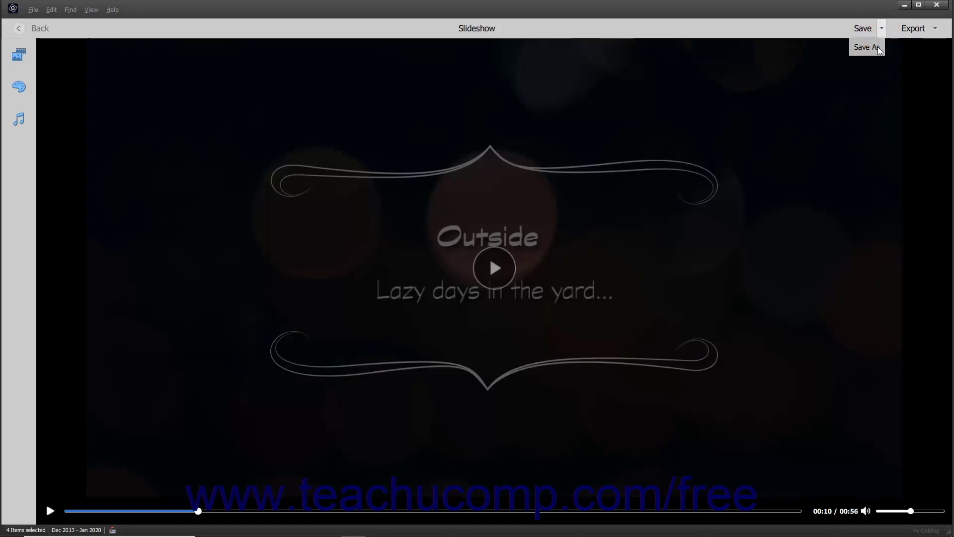
click(877, 48)
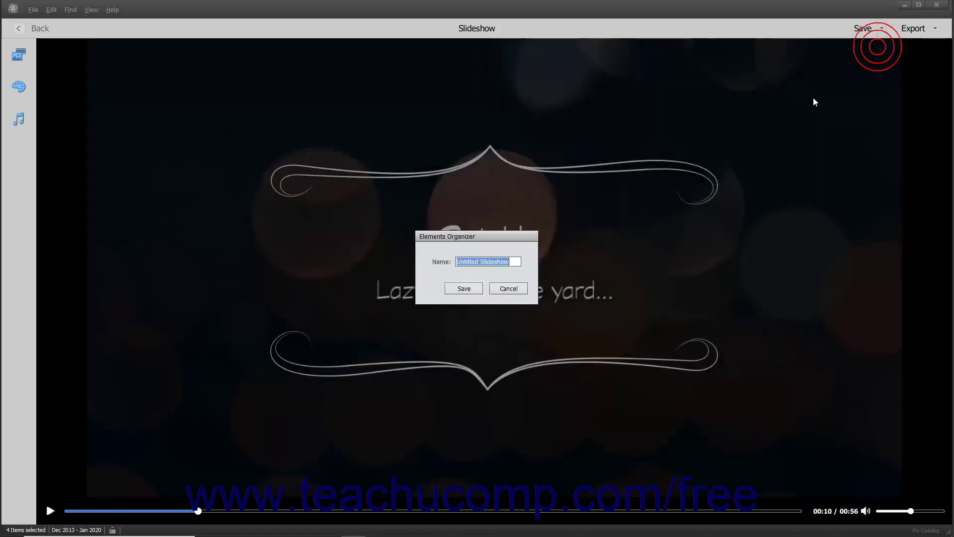